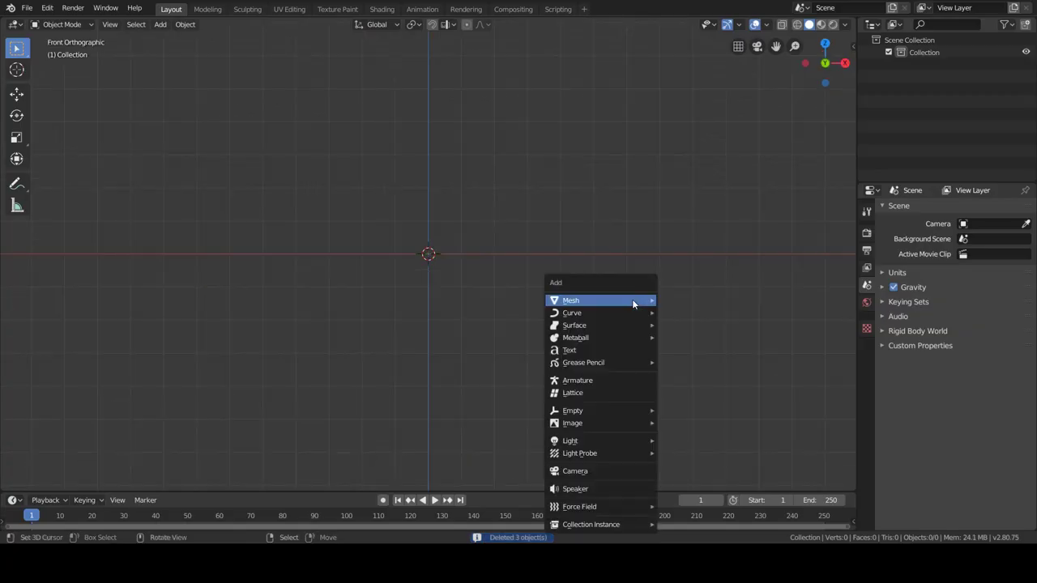
Load the front-view helmet reference image from the dk helemt folder and nudge it into place
click(632, 299)
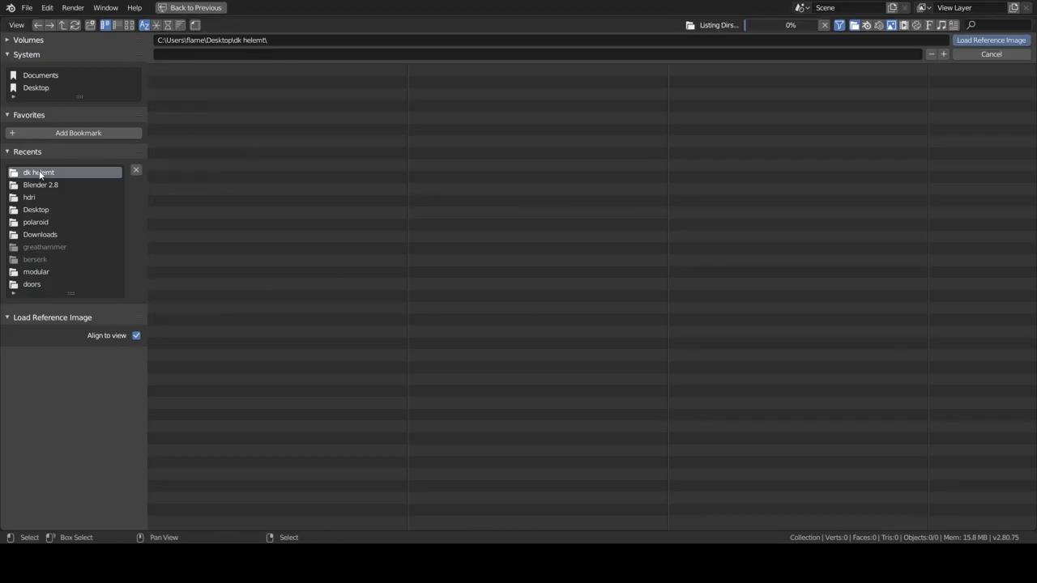
click(39, 172)
double_click(299, 110)
scroll(434, 254, up, 1)
key(g)
click(551, 310)
Add a cylinder mesh over the reference and scale it wider in width and depth only
key(shift+a)
click(607, 251)
key(ctrl+z)
key(shift+a)
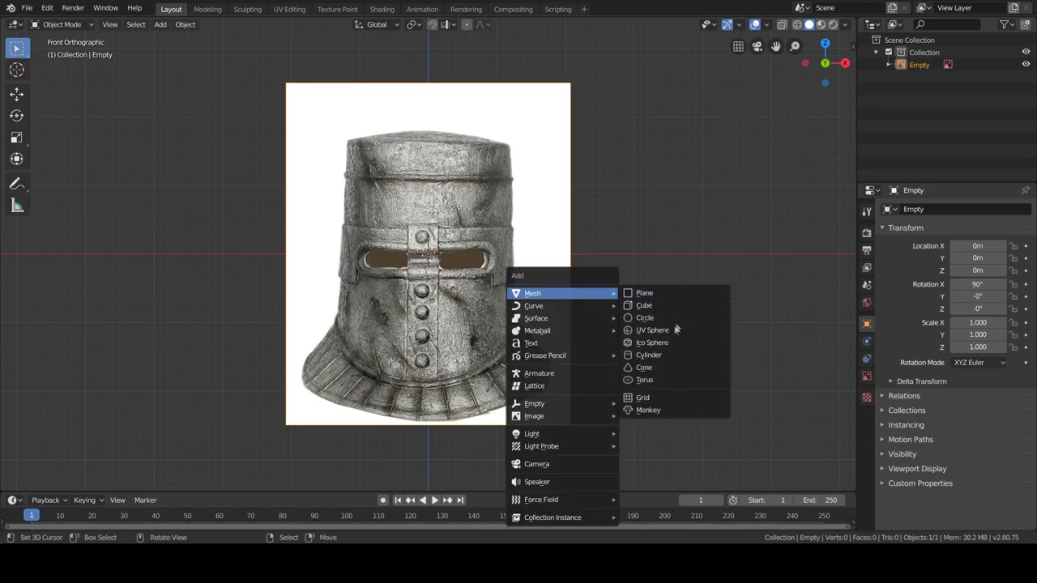
click(648, 352)
key(s)
key(shift+z)
Confirm the wider cylinder and enter Edit Mode with see-through wireframe shading
click(676, 324)
key(Tab)
key(z)
click(528, 296)
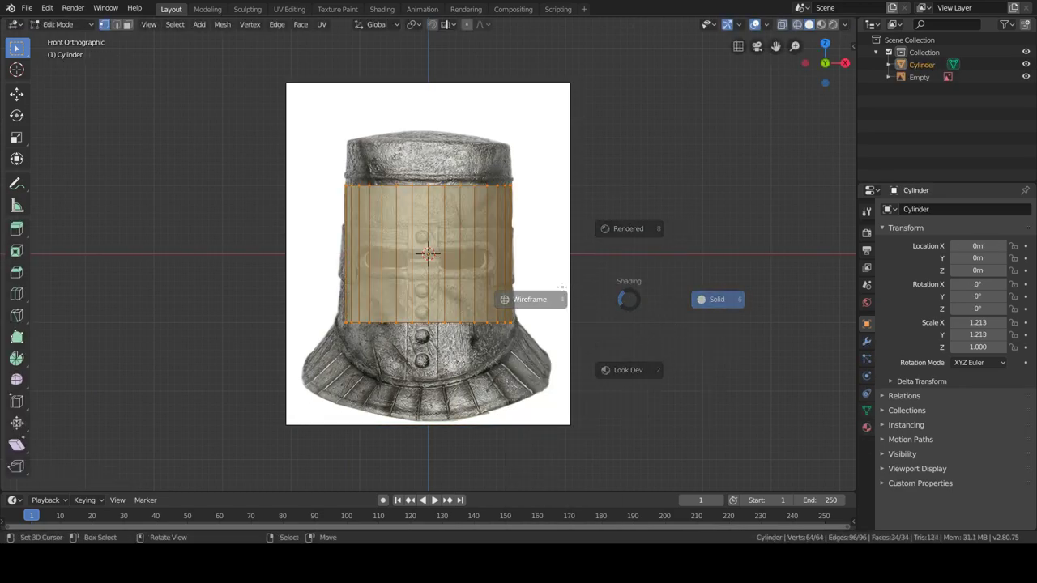
Move the cylinder's bottom face down and widen the bottom ring, checking side and front views
key(alt+a)
scroll(428, 254, up, 1)
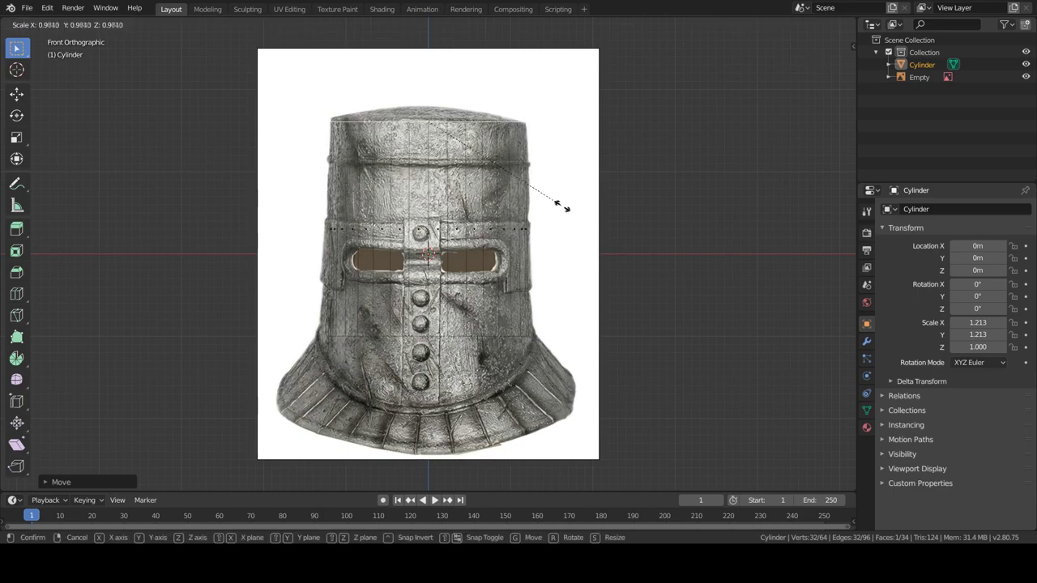
click(428, 337)
click(560, 371)
key(s)
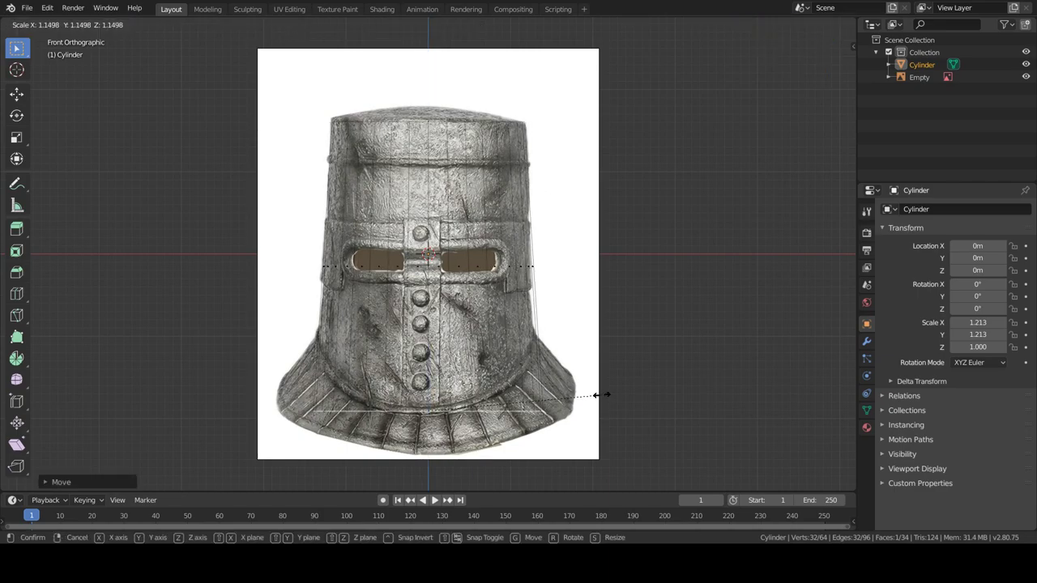
click(600, 393)
key(KP_3)
key(KP_1)
Add horizontal loop cuts across the cylinder, undoing the last extra cut
key(ctrl+r)
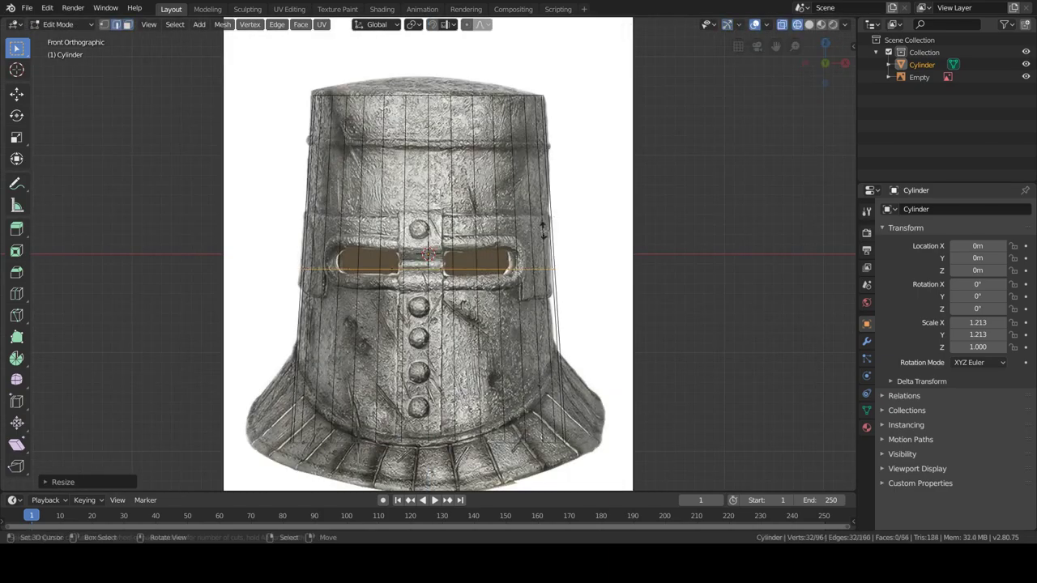
click(526, 271)
key(ctrl+e)
click(454, 339)
click(518, 152)
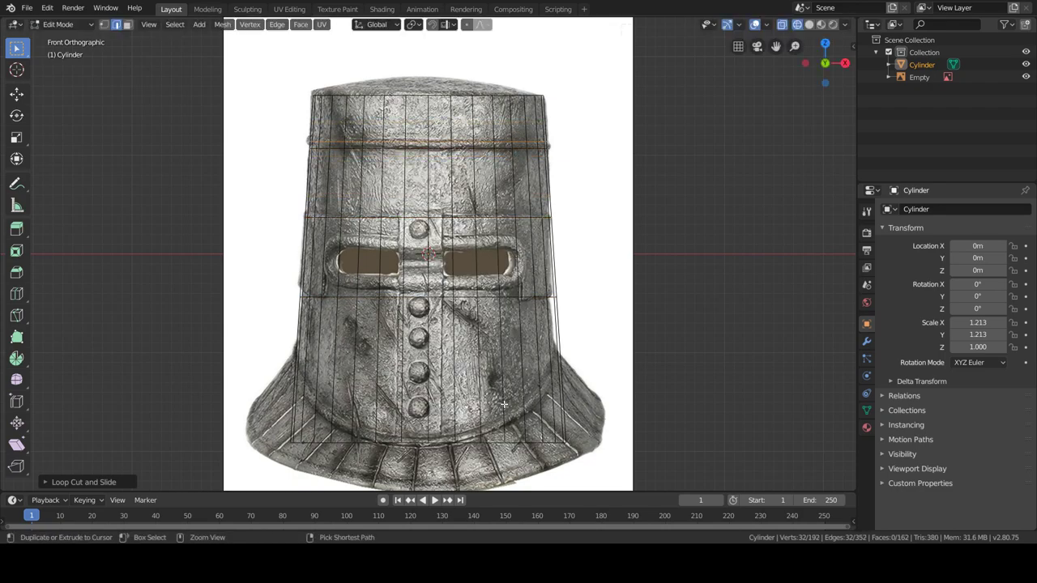
key(Escape)
key(ctrl+z)
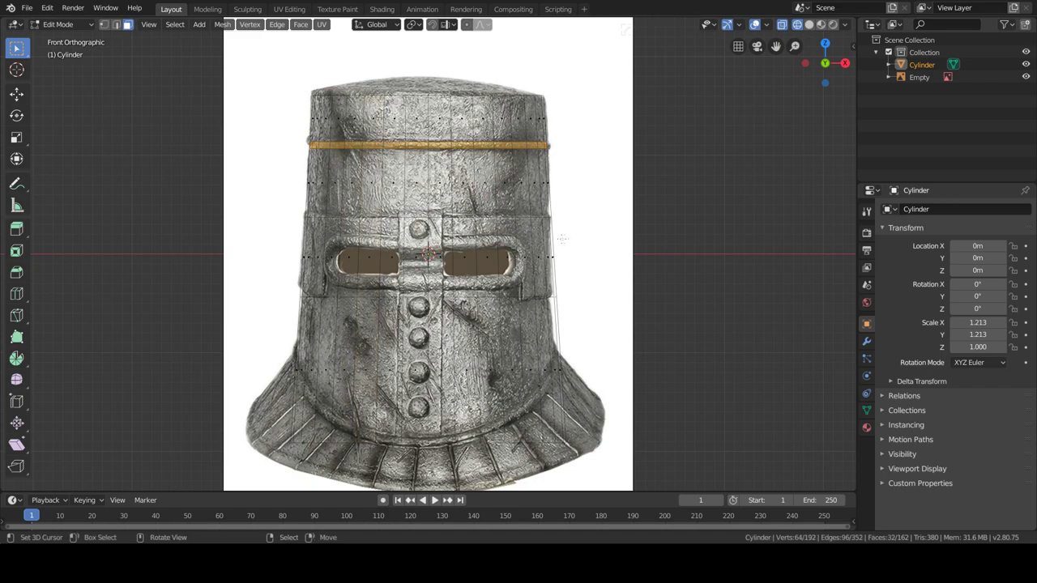
Extrude the top band faces and scale them outward into a raised ring
key(e)
key(s)
click(713, 266)
key(s)
click(683, 259)
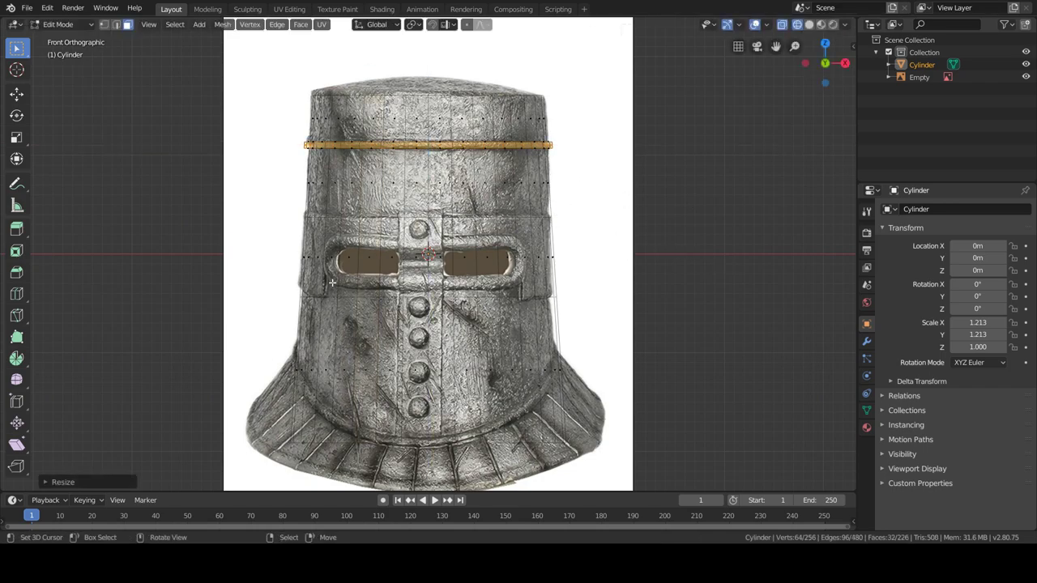
Add an edge loop across the eye band and select the eye-band face loops
click(505, 260)
click(522, 384)
alt+click(324, 273)
alt+click(319, 229)
alt+shift+click(333, 290)
key(z)
click(250, 286)
key(shift+z)
shift+click(330, 276)
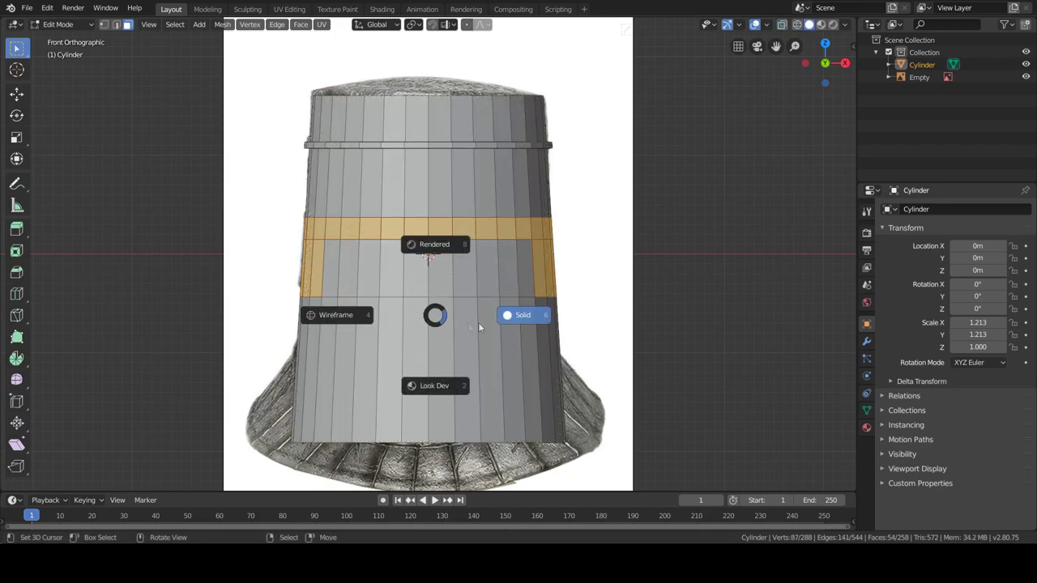
Inset the eye-band faces and scale them outward horizontally into a raised strip
click(342, 321)
key(shift+z)
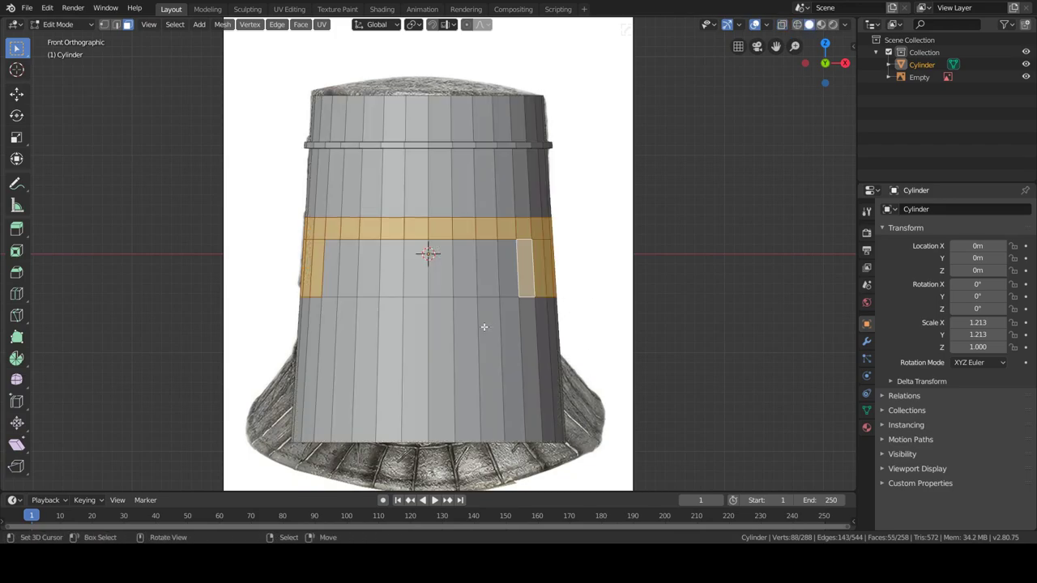
key(i)
click(534, 326)
key(s)
key(shift+z)
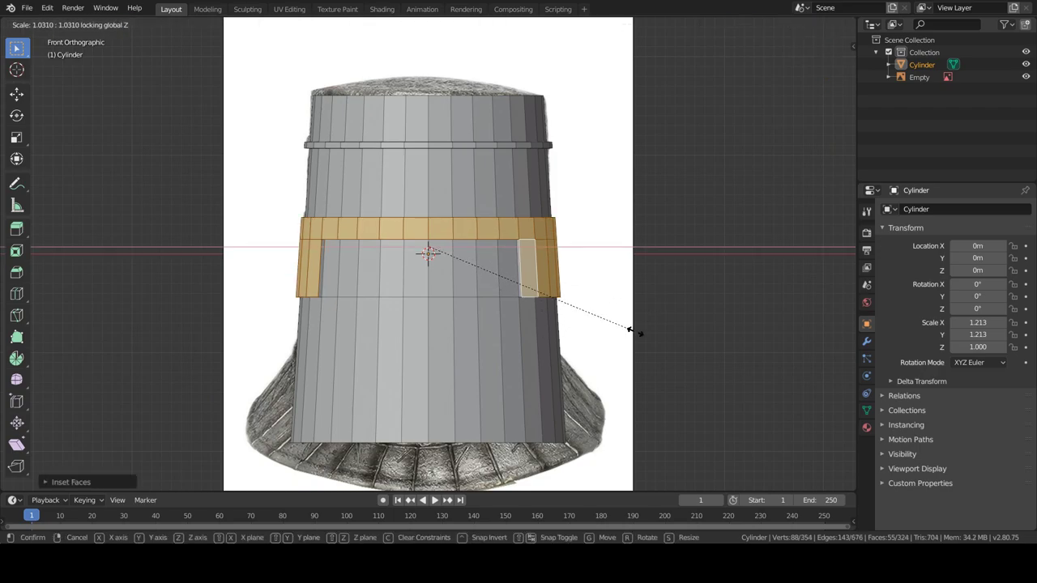
click(634, 331)
Box-select the right half of the helmet mesh and delete it
key(shift+z)
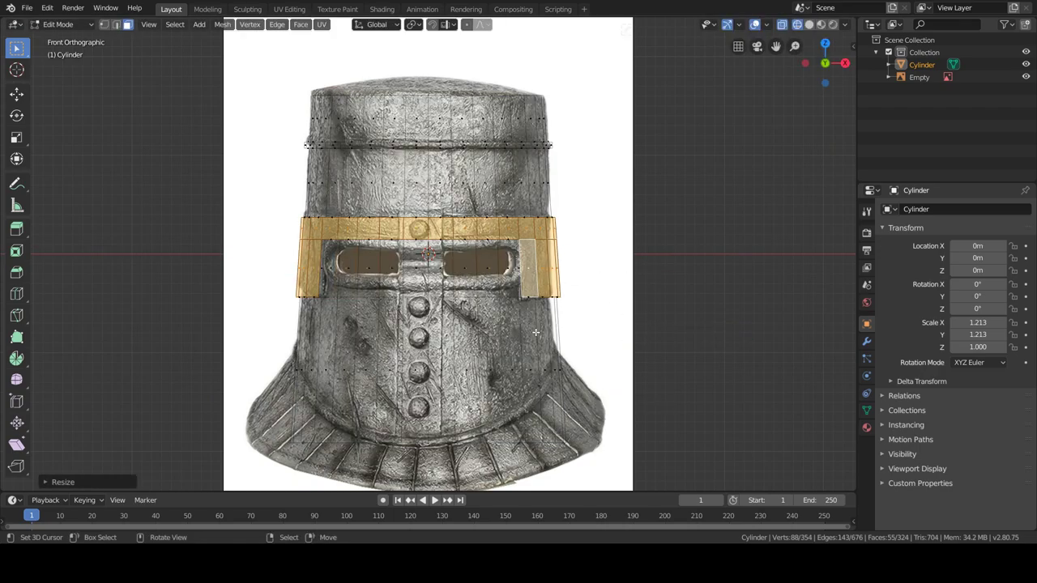
scroll(433, 119, down, 1)
drag(429, 53, 607, 429)
key(x)
key(Tab)
key(shift+z)
Delete the remaining selected faces, then select the top and bottom faces in vertex mode
middle_drag(502, 325, 452, 396)
key(Tab)
key(x)
click(447, 398)
click(430, 154)
click(466, 405)
click(104, 24)
middle_drag(364, 162, 466, 211)
middle_drag(451, 429, 325, 422)
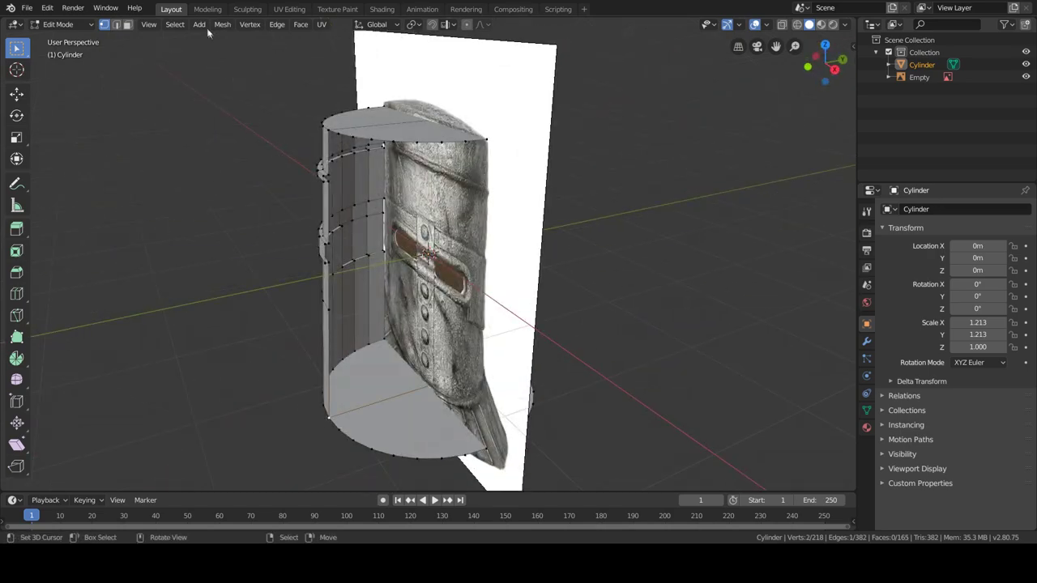
Delete the bottom face and add a Mirror modifier to the helmet
key(x)
click(394, 412)
click(867, 341)
click(957, 209)
click(773, 335)
mouse_move(762, 337)
middle_down()
mouse_move(666, 340)
mouse_move(694, 320)
mouse_move(796, 327)
mouse_move(595, 331)
middle_up()
Add a side-view reference image and scale it up in wireframe view
key(shift+a)
key(Tab)
key(shift+a)
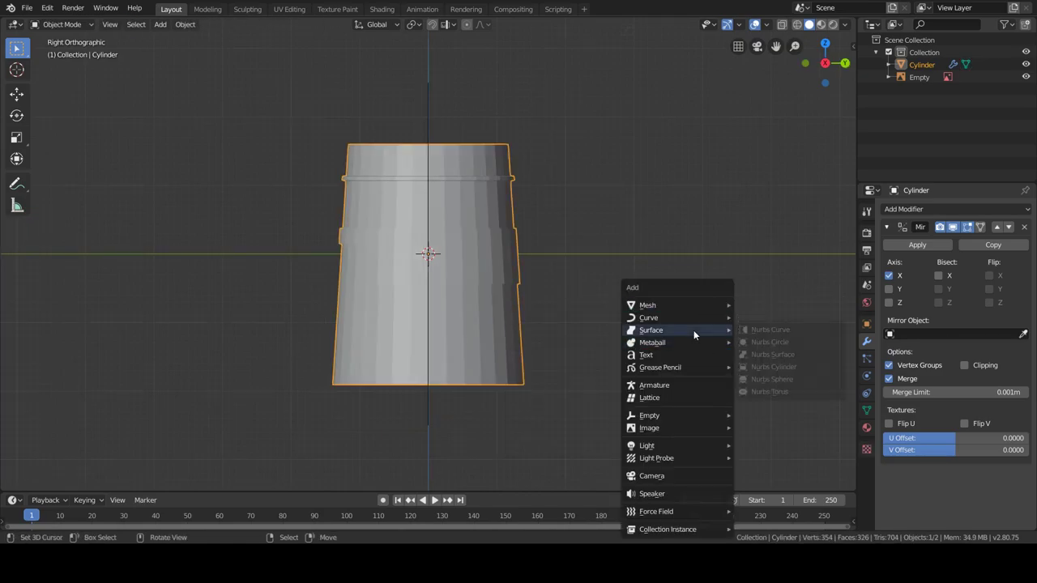
click(758, 427)
click(424, 285)
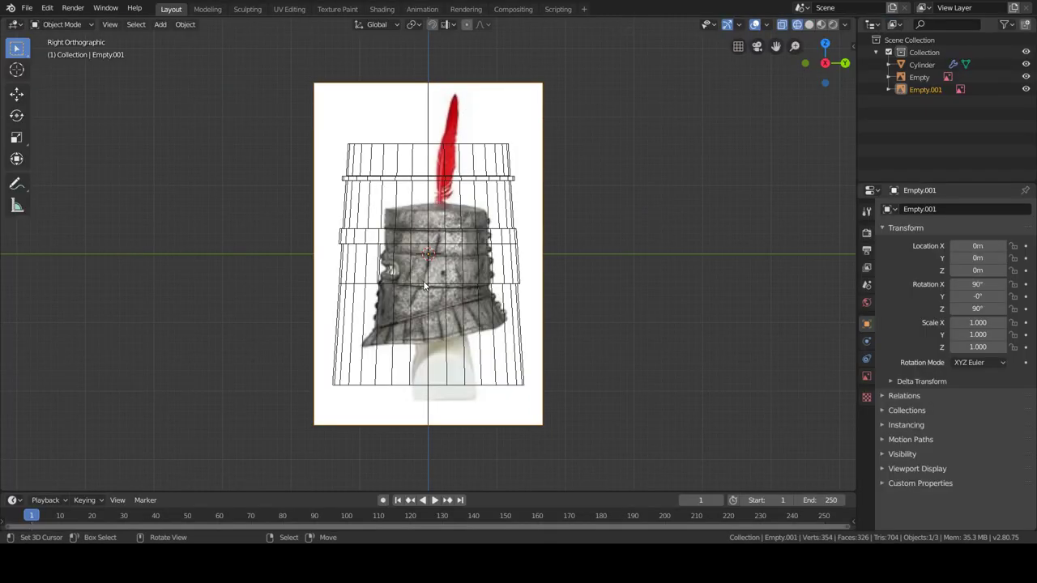
key(s)
click(335, 327)
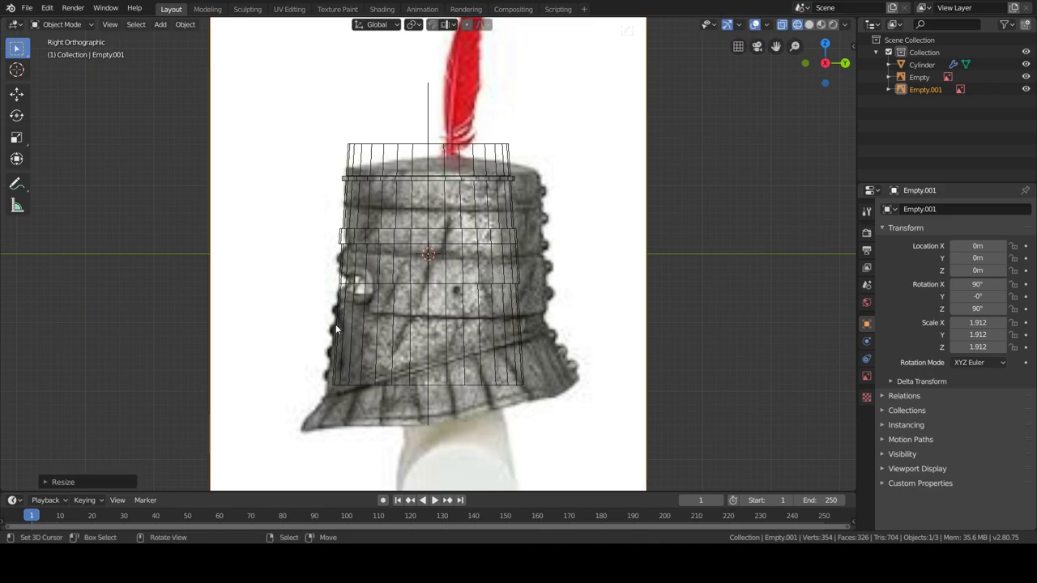
Bisect the helmet mesh along the side-profile slant using the BIS operator search
click(429, 355)
key(Tab)
key(F3)
text(BIS)
click(519, 363)
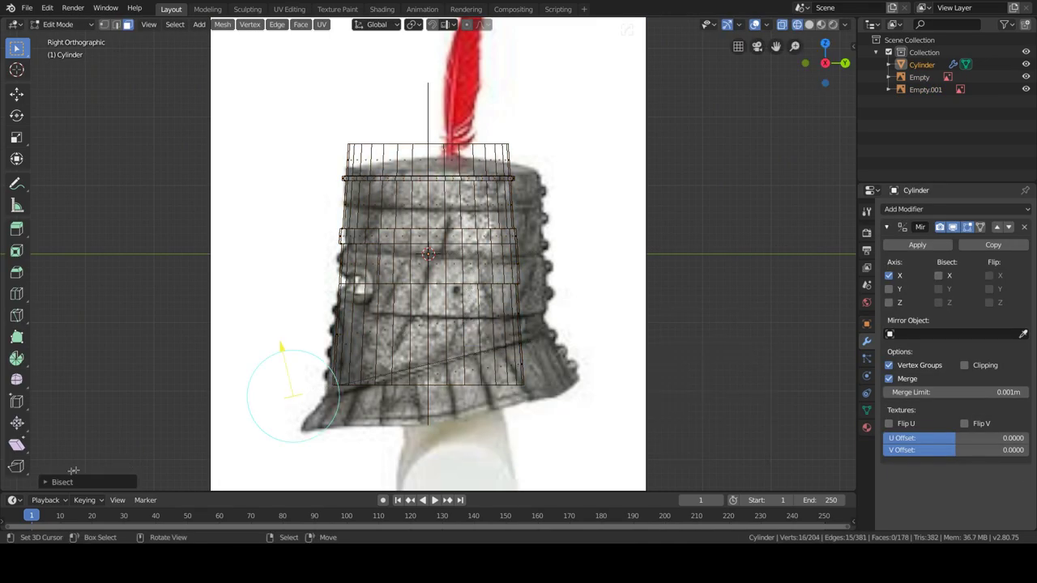
click(73, 481)
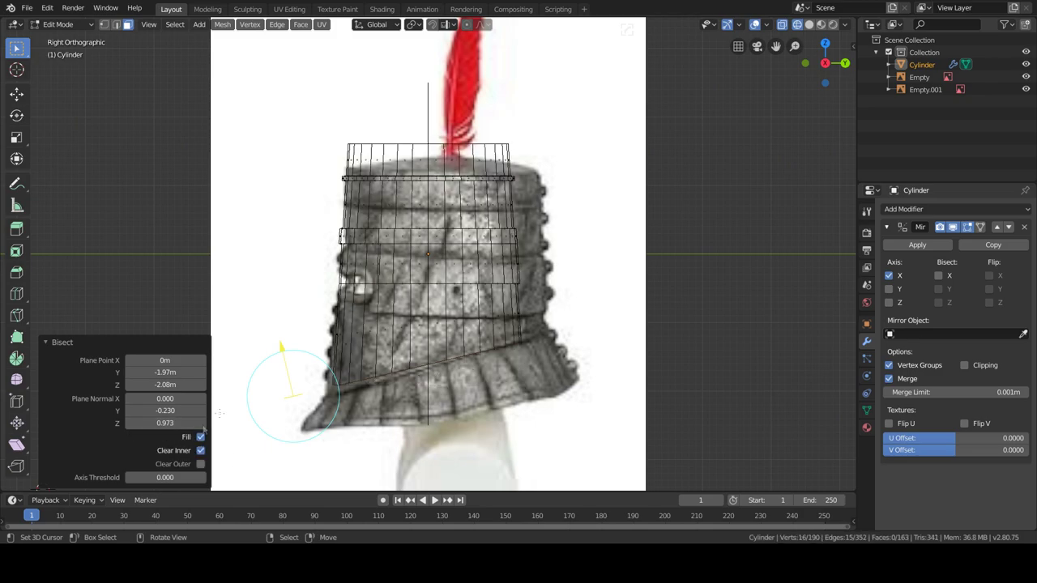
key(shift+z)
Leave Edit Mode and delete the temporary side reference image
key(Tab)
middle_drag(584, 303, 631, 329)
click(556, 225)
key(Delete)
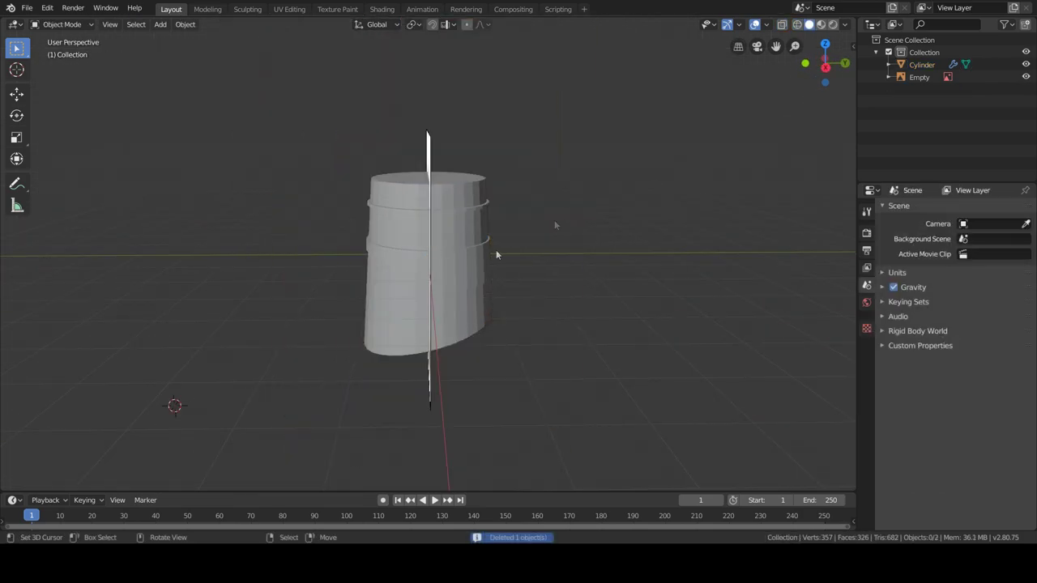
Delete the helmet's top face and dissolve the selected top vertices
key(Tab)
mouse_move(516, 365)
middle_down()
mouse_move(418, 228)
mouse_move(411, 184)
middle_up()
key(x)
click(410, 160)
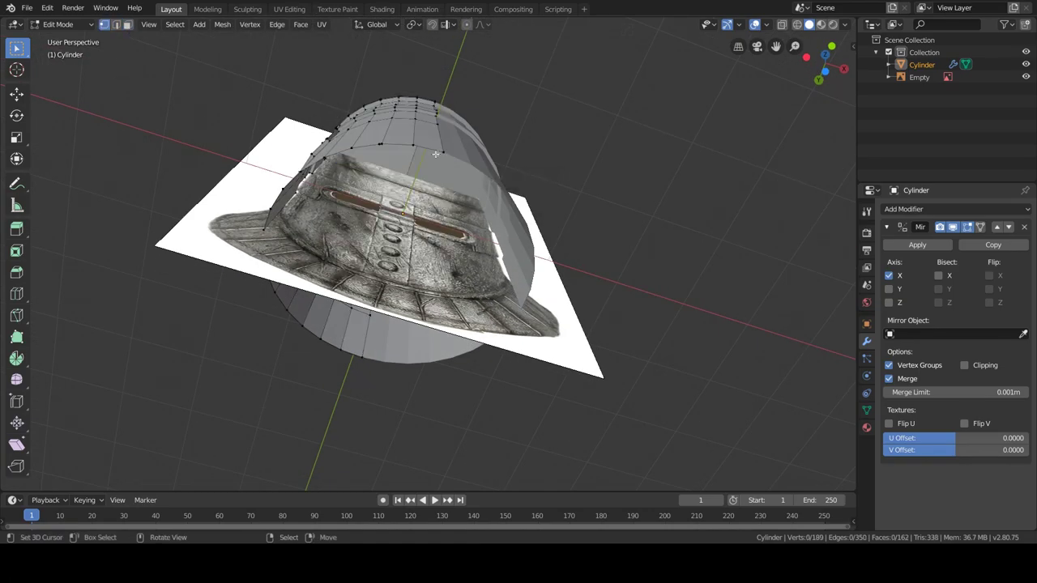
scroll(428, 268, up, 3)
key(x)
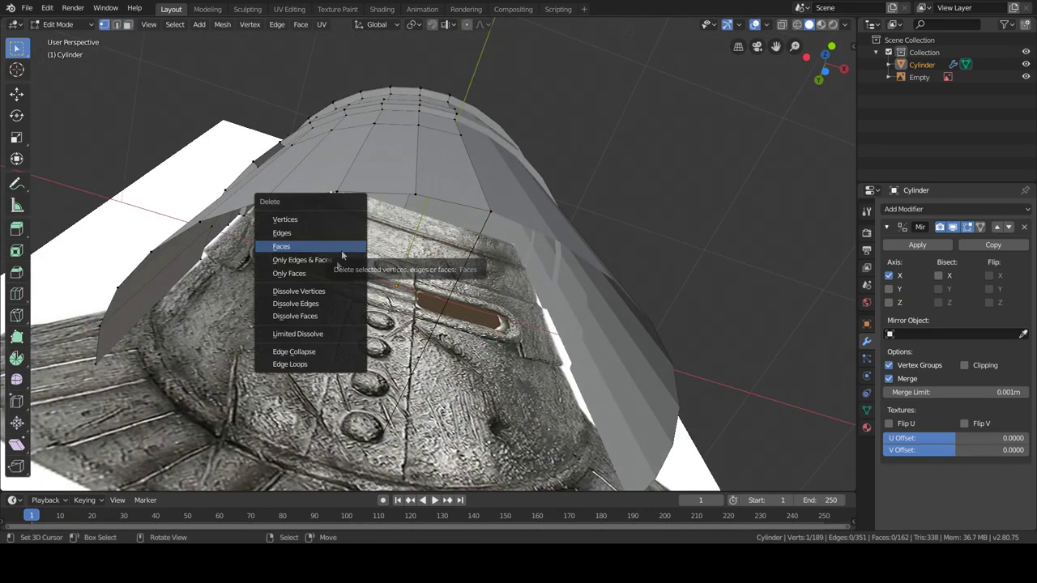
click(308, 291)
Enable mirror clipping and pull the bottom rim edge loop straight down
click(116, 25)
middle_drag(405, 243, 421, 202)
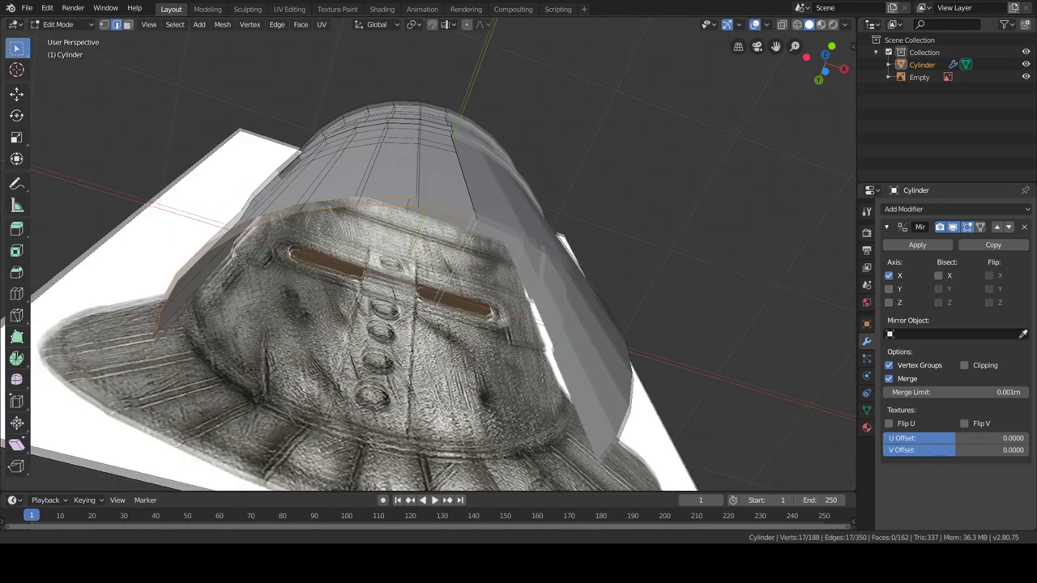
alt+click(405, 268)
click(965, 364)
mouse_move(567, 324)
middle_down()
mouse_move(555, 343)
mouse_move(519, 308)
middle_up()
key(g)
key(z)
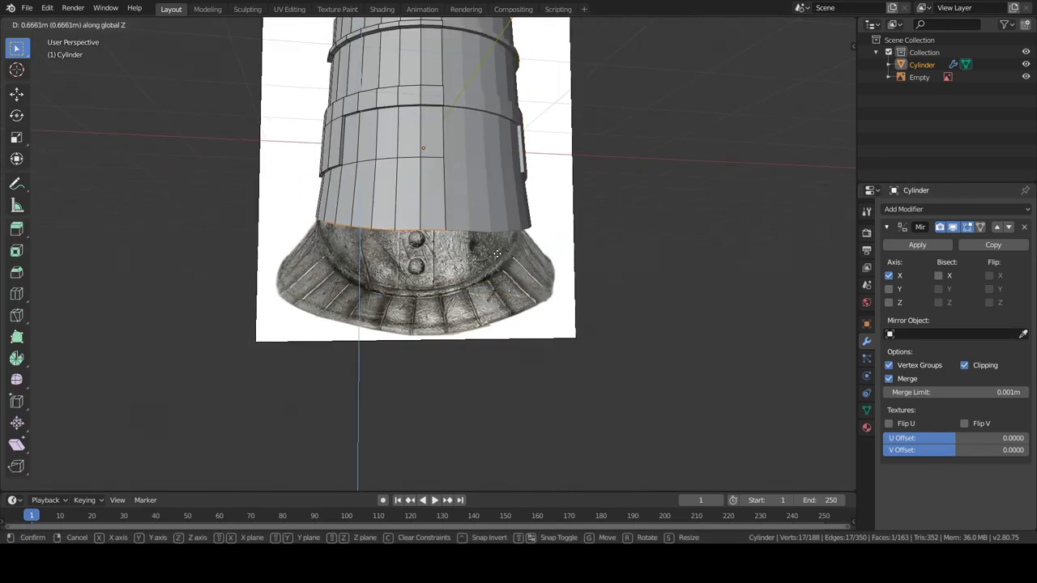
click(490, 302)
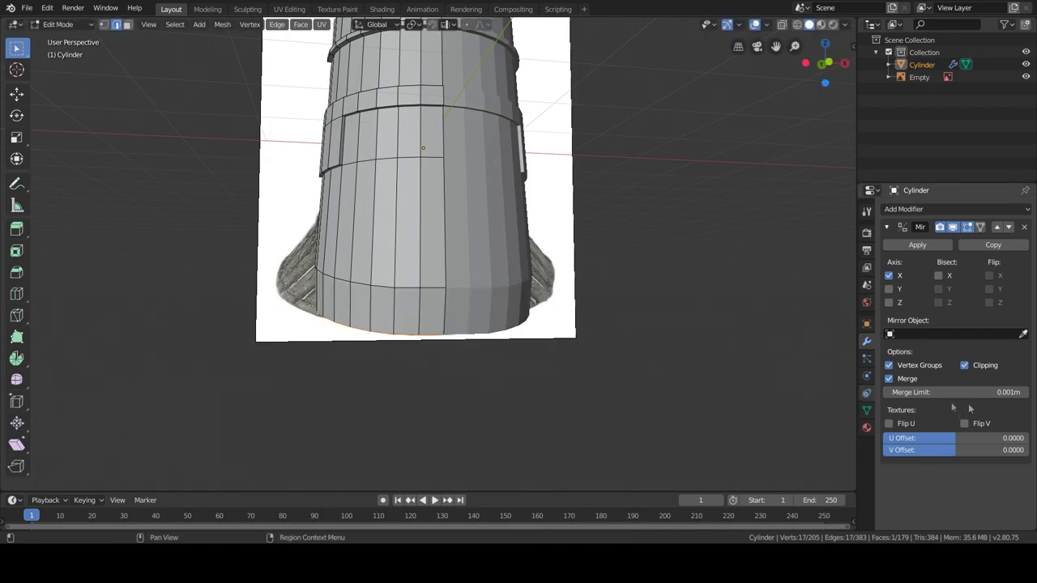
Scale the new rim edge outward horizontally into a flared brim
click(964, 365)
middle_drag(637, 341, 567, 332)
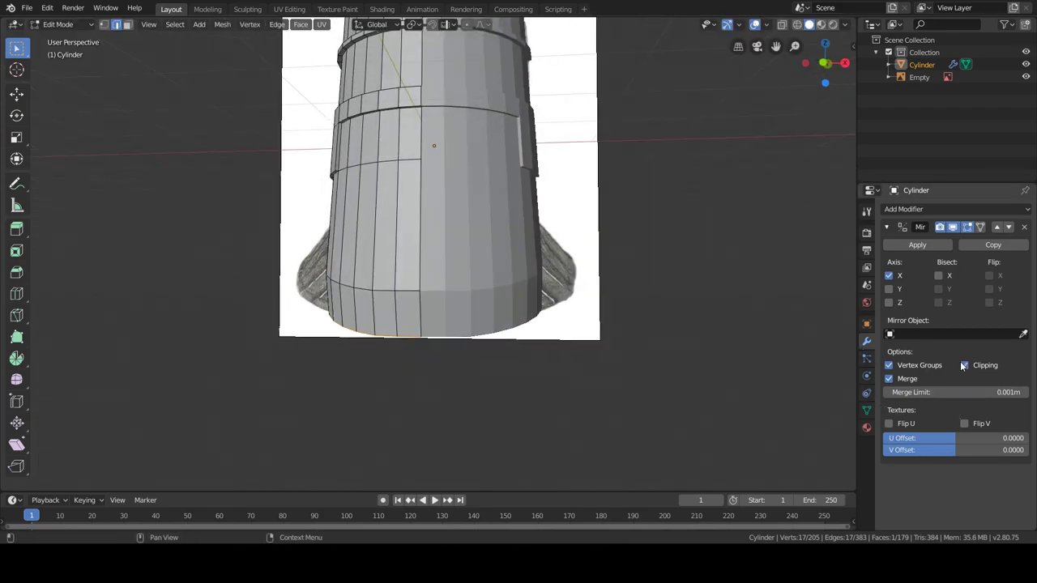
key(s)
key(shift+z)
click(109, 323)
Turn off mirror merge and clipping, then move a single brim vertex sideways along X
middle_drag(139, 324, 200, 177)
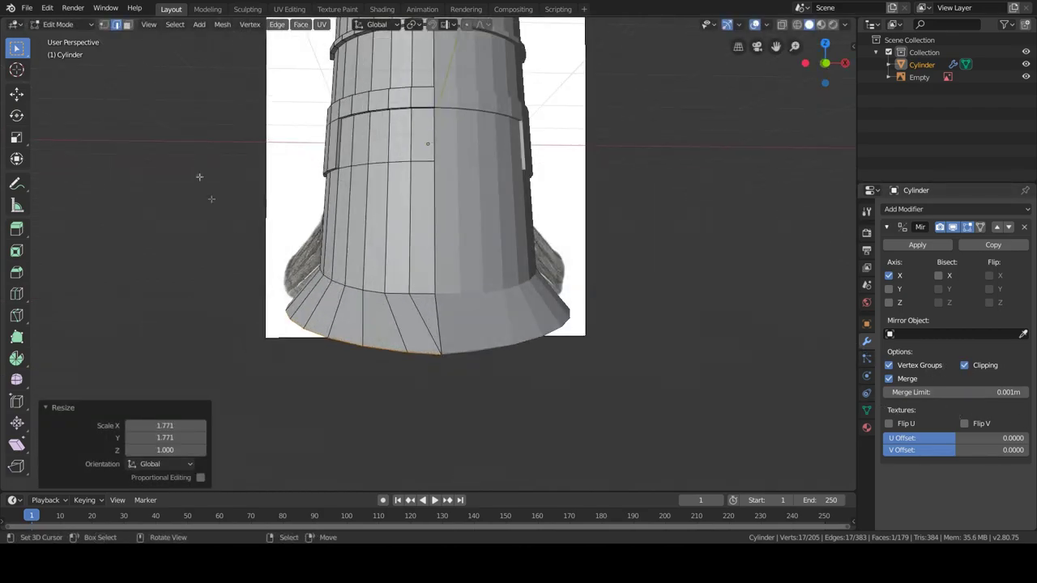
click(407, 351)
click(911, 385)
click(964, 366)
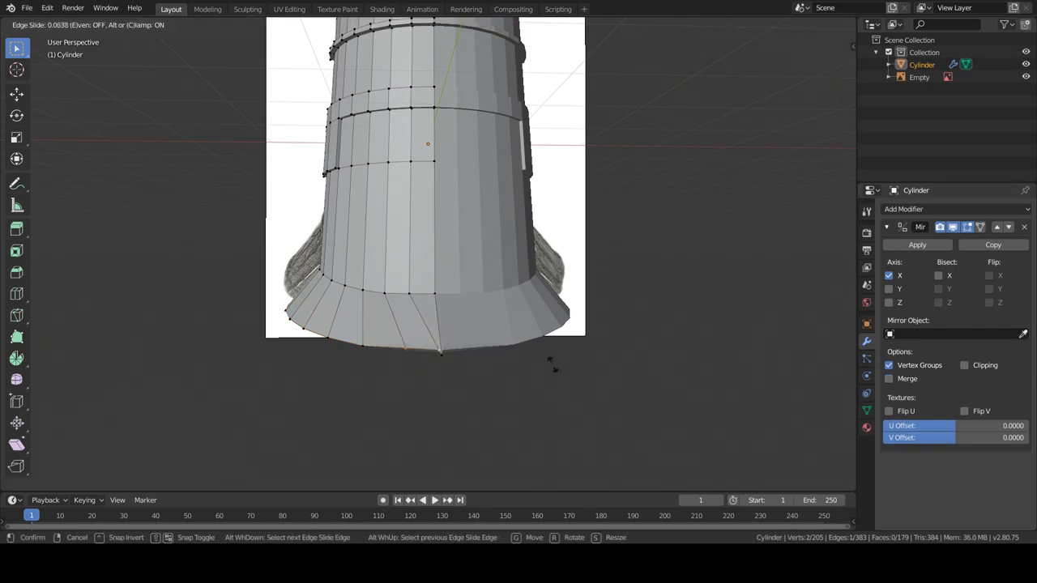
click(451, 372)
key(g)
key(x)
right_click(464, 366)
key(g)
key(x)
click(438, 382)
Narrow the bottom rim loop and turn mirror merging back on at the seam
mouse_move(437, 382)
middle_down()
mouse_move(556, 398)
mouse_move(535, 365)
middle_up()
alt+click(467, 306)
key(s)
click(600, 331)
middle_drag(600, 331, 922, 343)
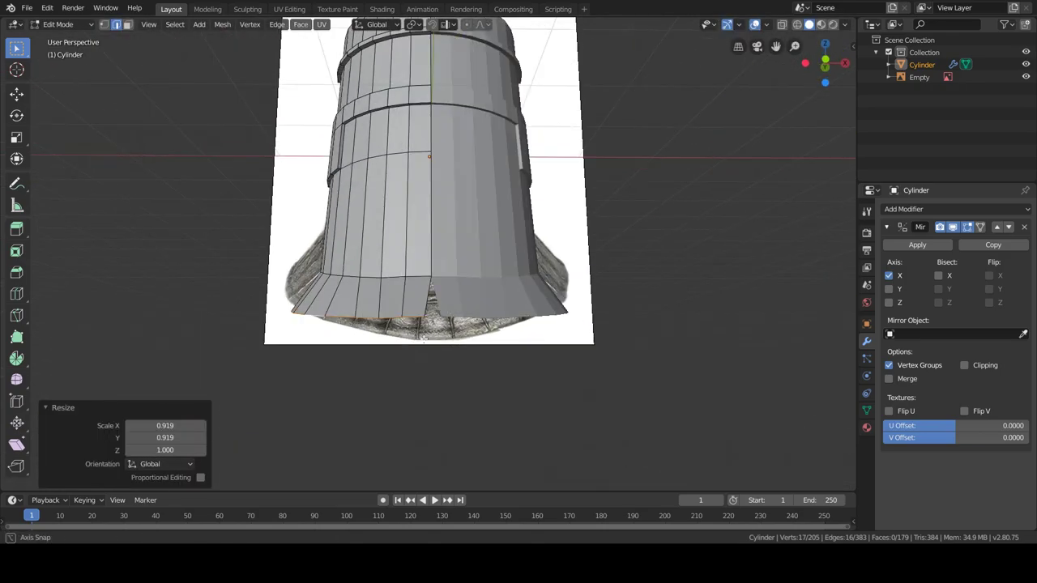
click(889, 379)
mouse_move(437, 267)
middle_down()
mouse_move(513, 370)
mouse_move(604, 374)
middle_up()
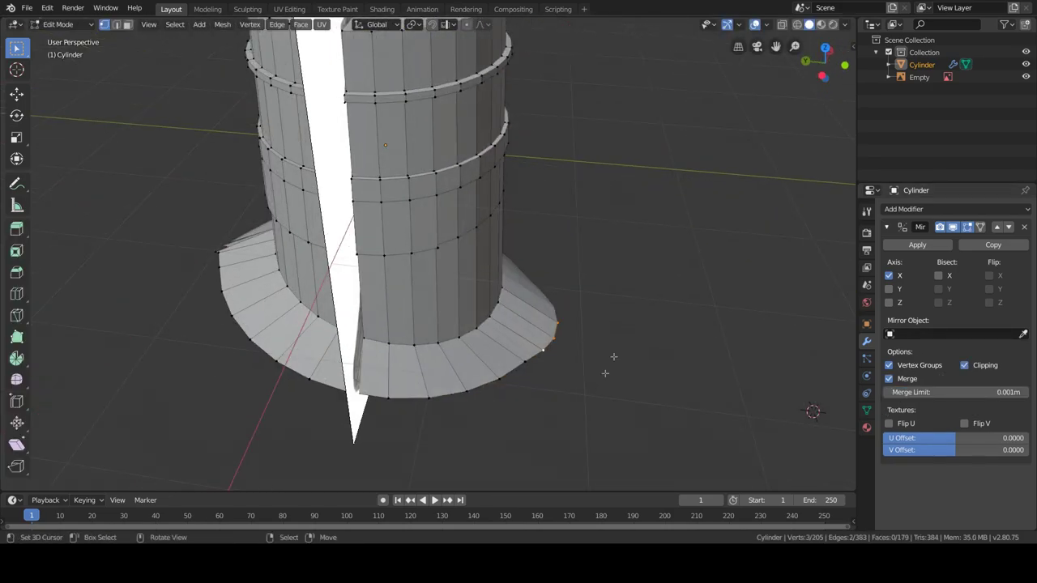
Move the brim's bottom vertices along Y to close the gap at the front
key(g)
click(656, 352)
mouse_move(656, 352)
middle_down()
mouse_move(629, 192)
mouse_move(486, 349)
middle_up()
key(g)
key(y)
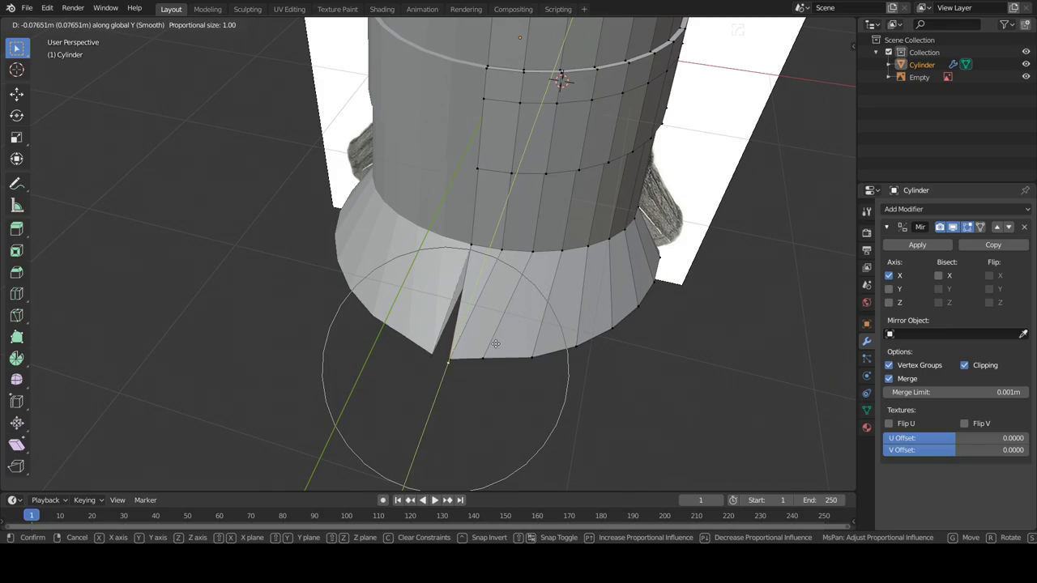
key(Escape)
key(g)
click(469, 378)
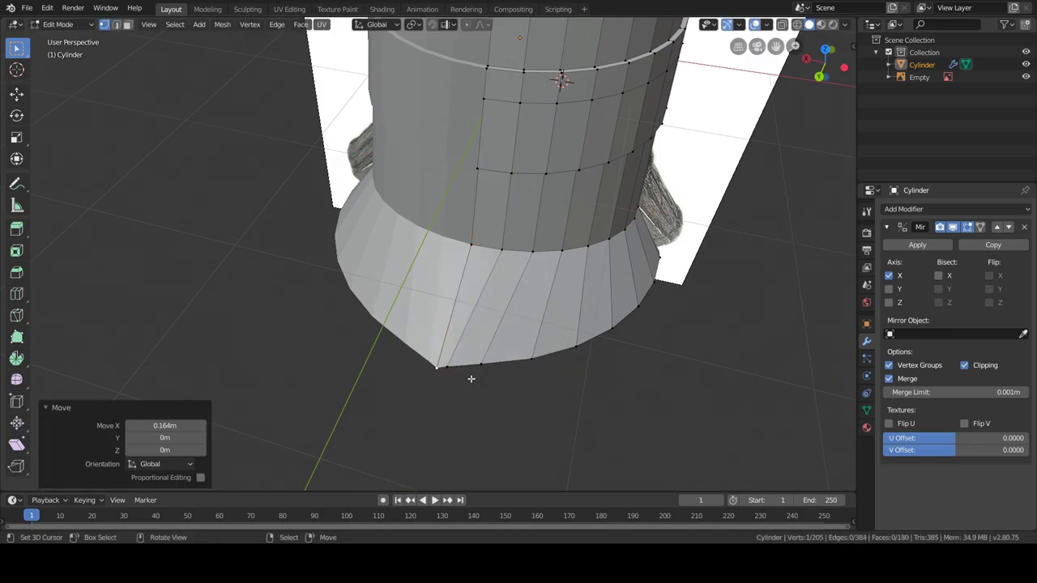
Reshape the brim sides with proportional editing and a wider falloff radius for a smooth flare
key(g)
key(o)
key(y)
scroll(486, 369, down, 2)
scroll(503, 363, down, 3)
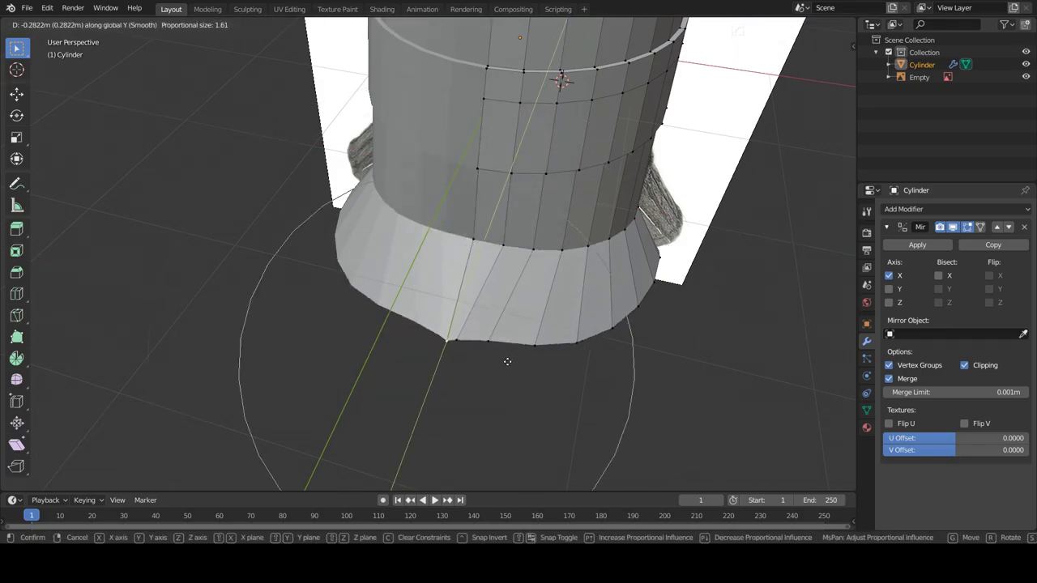
click(503, 372)
key(g)
key(Escape)
mouse_move(454, 361)
middle_down()
mouse_move(565, 385)
mouse_move(451, 351)
middle_up()
key(g)
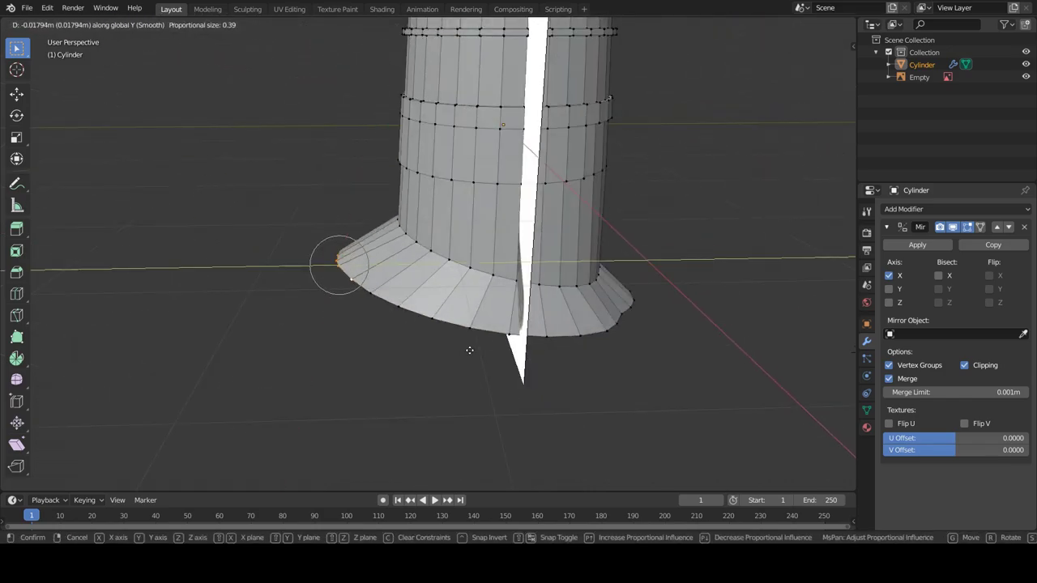
click(468, 349)
Check the whole helmet in object mode, then go back into edit mode on the mesh
key(g)
key(Escape)
key(Tab)
scroll(530, 347, down, 5)
key(Tab)
middle_drag(455, 246, 218, 115)
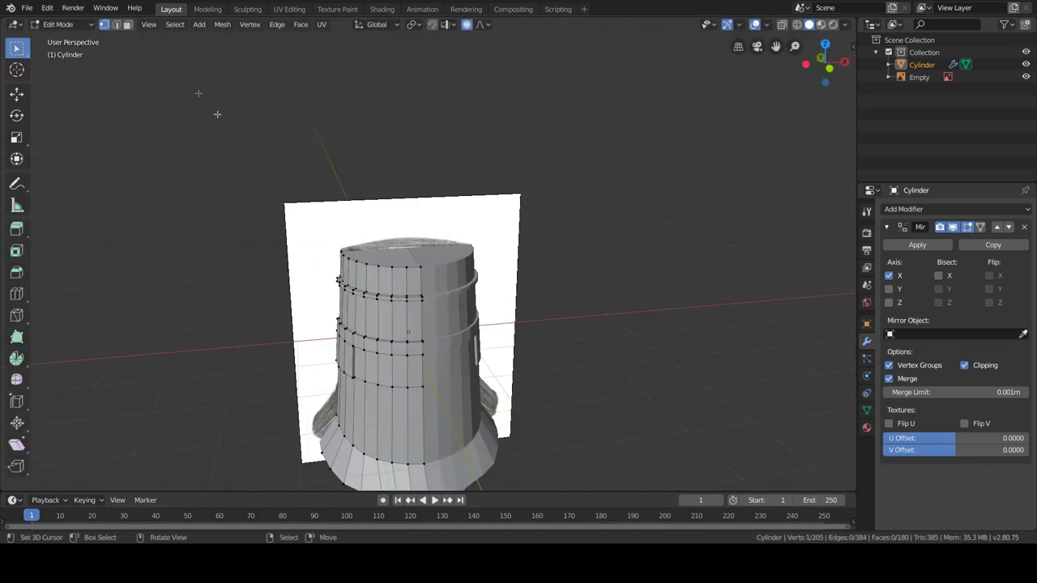
Extrude the top faces and bevel the helmet's top rim edge loop
key(e)
key(Escape)
scroll(398, 291, up, 3)
key(2)
alt+click(398, 280)
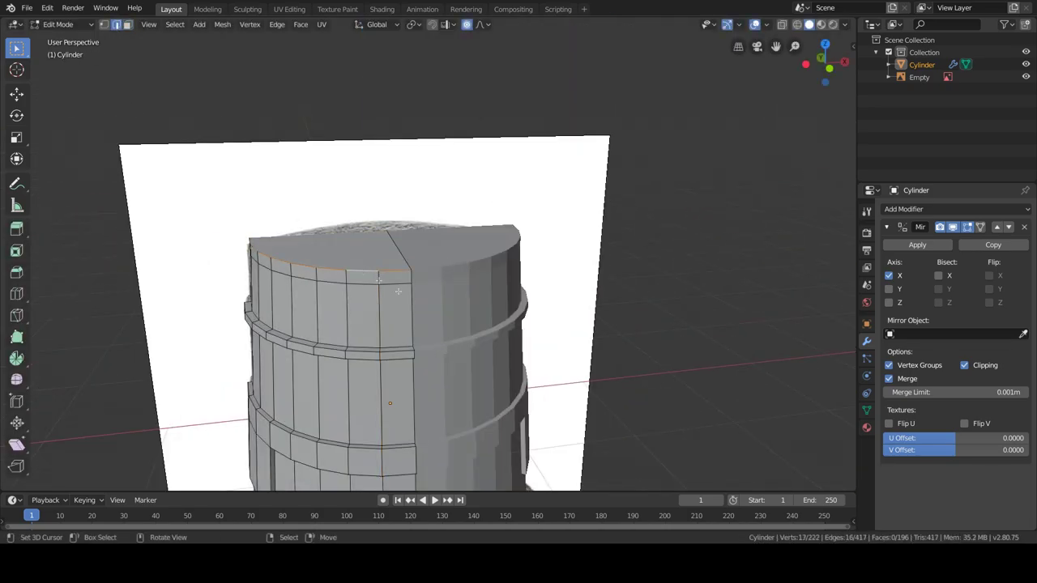
click(464, 299)
Add an edge loop near the helmet's base, just above the brim
key(Tab)
key(Tab)
middle_drag(464, 299, 431, 297)
key(q)
click(360, 341)
middle_drag(360, 342, 404, 330)
key(Tab)
key(ctrl+r)
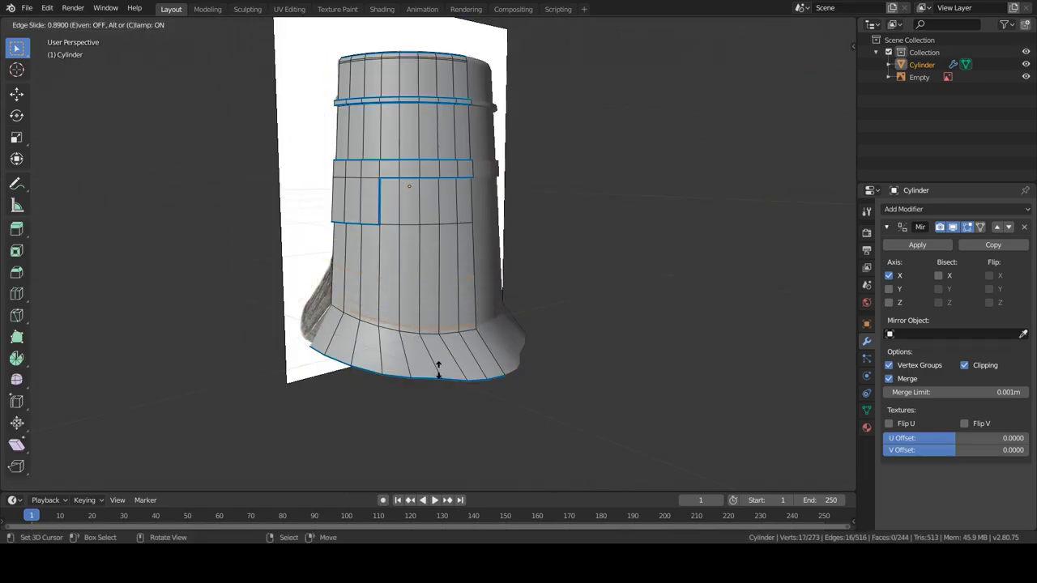
click(404, 330)
key(ctrl+r)
click(403, 330)
Scale the band of faces above the brim outward into a ring
click(562, 336)
key(s)
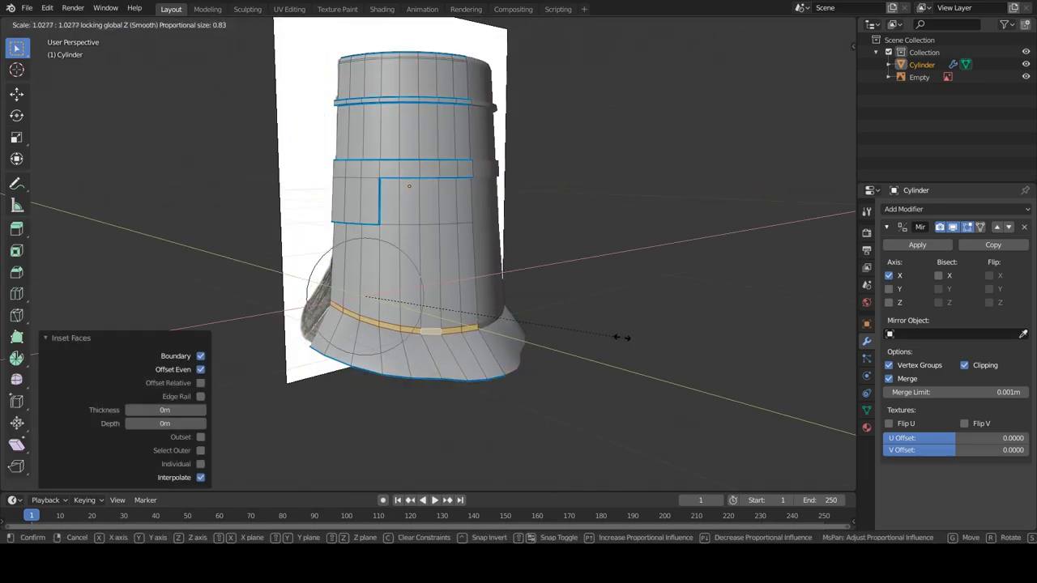
click(624, 337)
key(Tab)
key(Tab)
scroll(405, 324, up, 3)
scroll(389, 324, up, 3)
Push the base band out from the surface to form a raised ring
click(384, 321)
middle_drag(384, 321, 415, 148)
right_click(415, 148)
key(Escape)
mouse_move(495, 329)
middle_down()
mouse_move(602, 413)
mouse_move(689, 365)
middle_up()
click(738, 370)
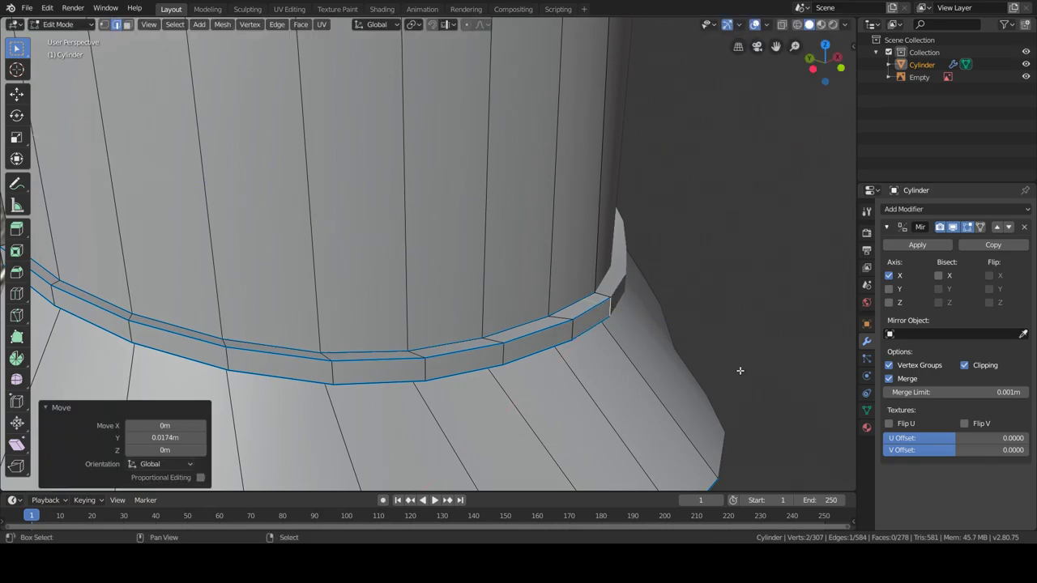
key(Tab)
Add a new cube mesh to the scene
scroll(497, 296, down, 5)
mouse_move(497, 297)
middle_down()
mouse_move(346, 295)
mouse_move(445, 301)
mouse_move(475, 359)
middle_up()
key(shift+a)
click(494, 202)
middle_drag(494, 202, 649, 275)
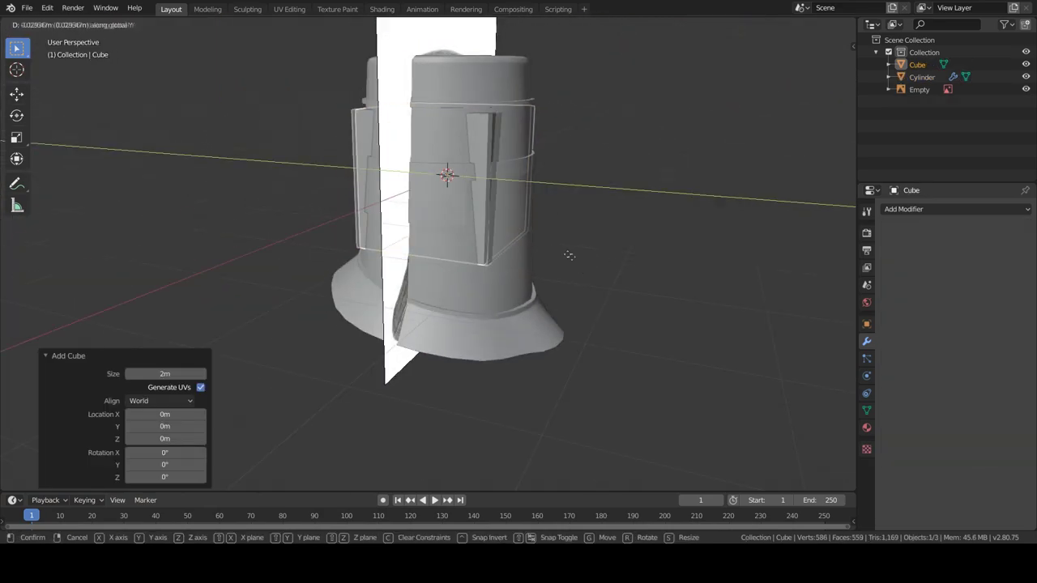
Move and shrink the cube, checking it against the helmet in front wireframe view
key(g)
click(659, 283)
key(s)
click(593, 221)
key(KP_1)
key(z)
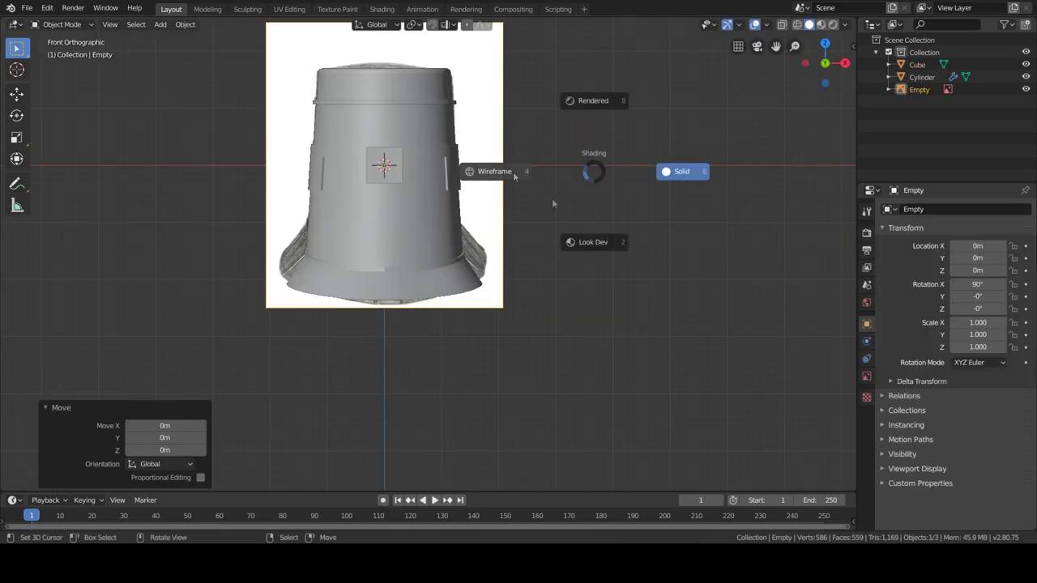
click(496, 170)
scroll(495, 170, up, 4)
click(454, 243)
middle_drag(453, 243, 464, 234)
key(z)
click(549, 238)
Raise the cube to eye-slit height and stretch it wide into a visor plate
click(535, 229)
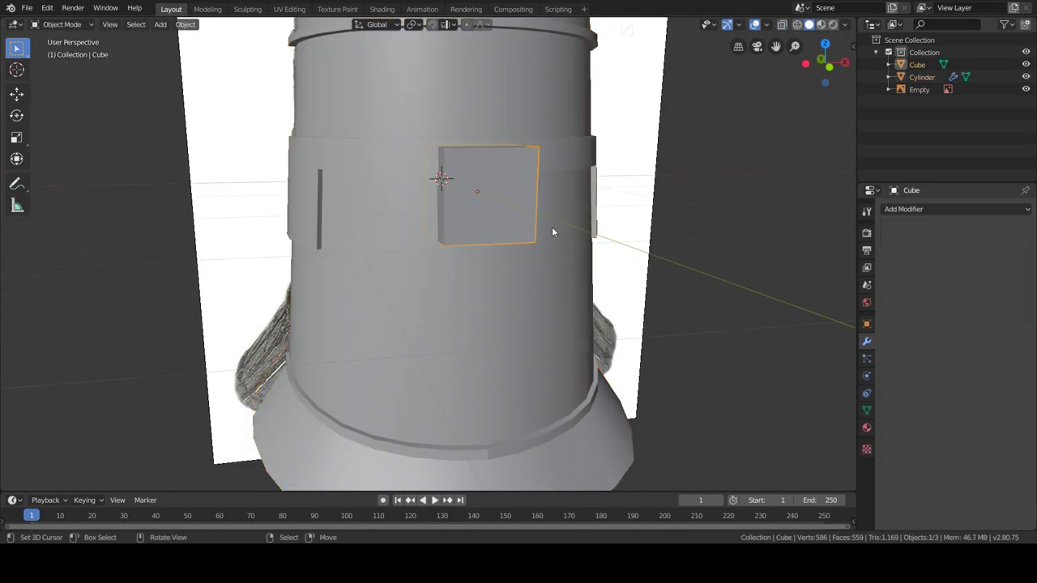
key(KP_1)
key(z)
click(452, 224)
key(g)
key(z)
click(497, 231)
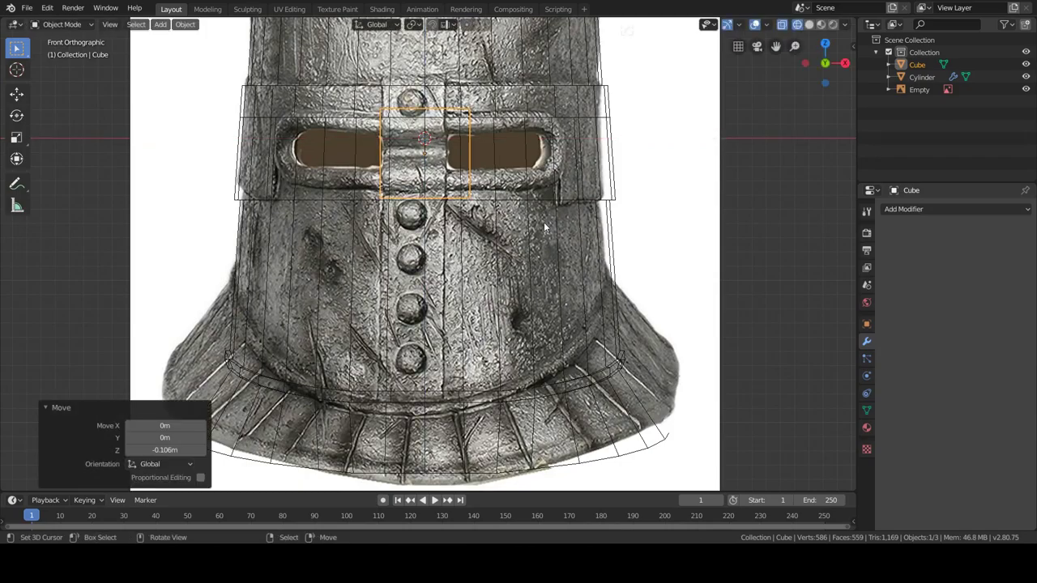
key(s)
key(y)
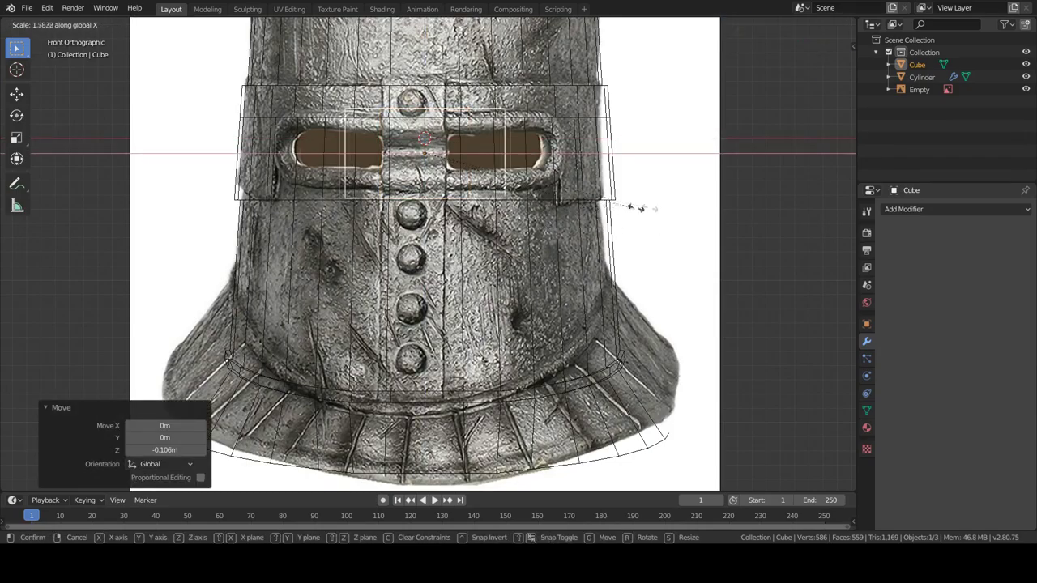
click(829, 211)
middle_drag(829, 211, 567, 268)
key(z)
Cut the cube down the centre and delete one half
click(512, 277)
scroll(512, 277, up, 3)
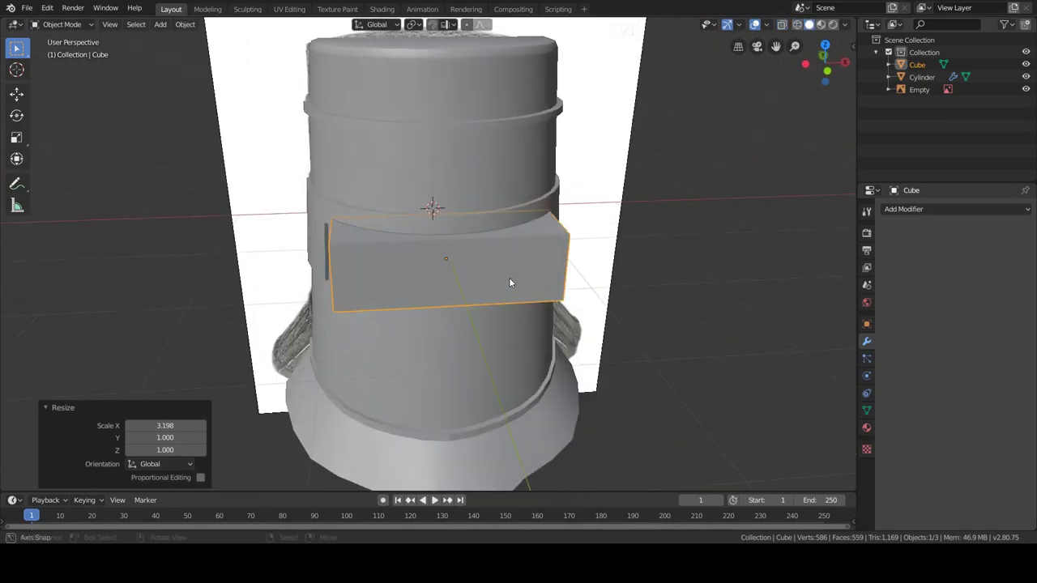
key(Tab)
click(454, 254)
middle_drag(454, 254, 381, 259)
key(x)
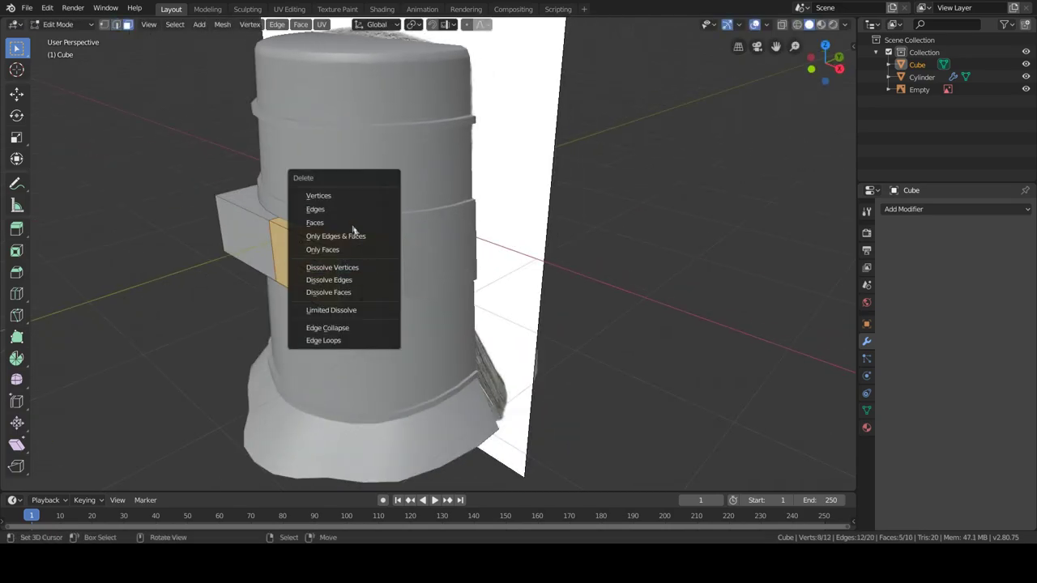
click(394, 238)
Add a Mirror modifier to mirror the half plate across the centre
key(Tab)
click(903, 209)
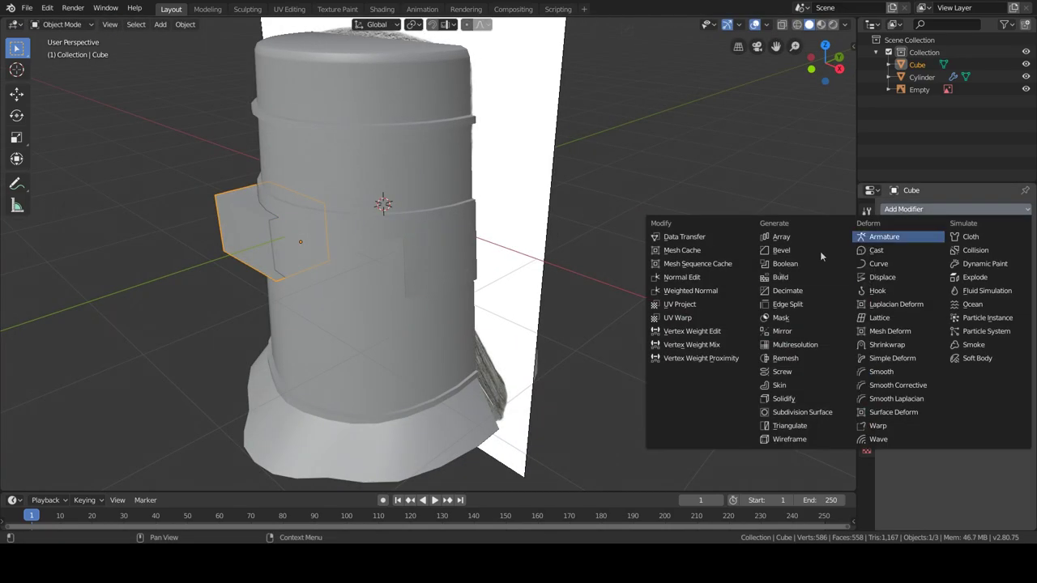
click(782, 331)
middle_drag(782, 330, 465, 251)
Select and move the plate's front face, viewed from the front in wireframe
key(Tab)
scroll(448, 232, up, 2)
key(z)
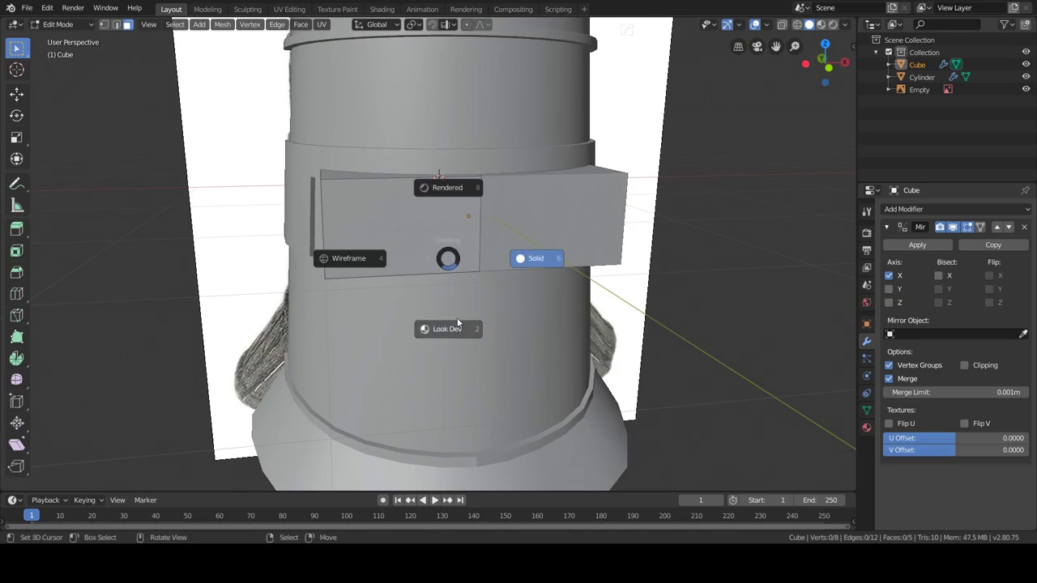
key(Escape)
mouse_move(363, 330)
middle_down()
mouse_move(602, 243)
mouse_move(507, 234)
middle_up()
click(602, 243)
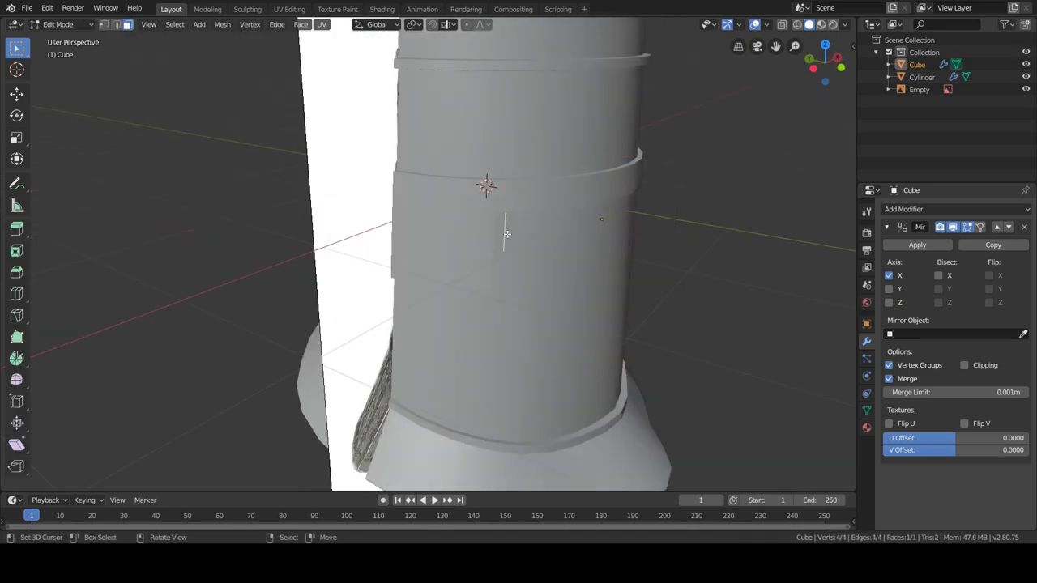
click(618, 277)
key(KP_1)
key(z)
click(380, 267)
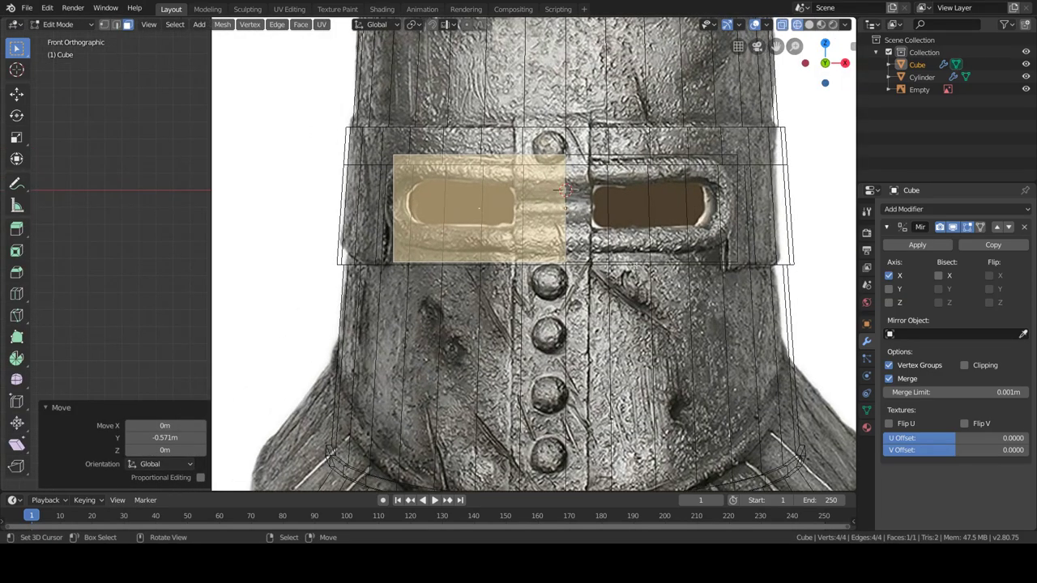
Inset the front face and scale it along X into a wide eye opening
key(i)
click(602, 256)
click(560, 243)
key(s)
key(x)
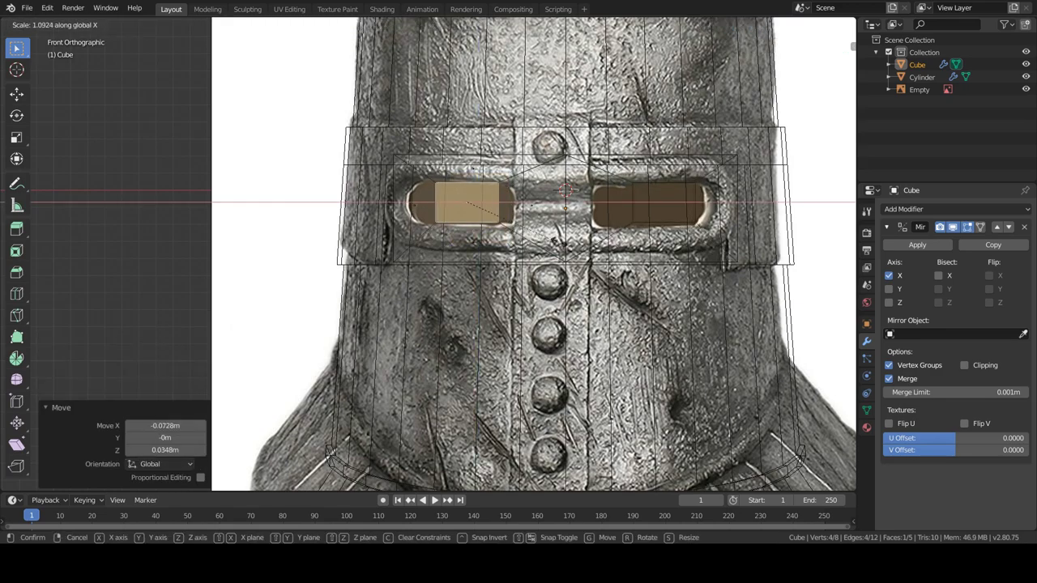
click(622, 249)
key(Return)
Delete the inset eye face to cut the slit, then view the plate in solid shading
key(x)
key(f)
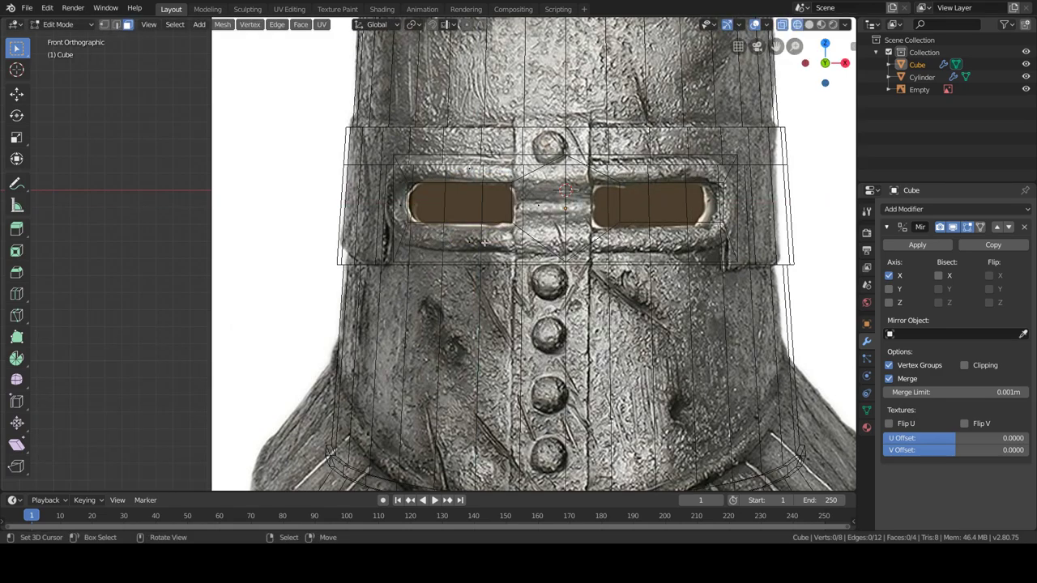
click(474, 284)
middle_drag(474, 285, 695, 255)
scroll(694, 255, down, 3)
Extrude all of the visor plate's faces to give it thickness
key(a)
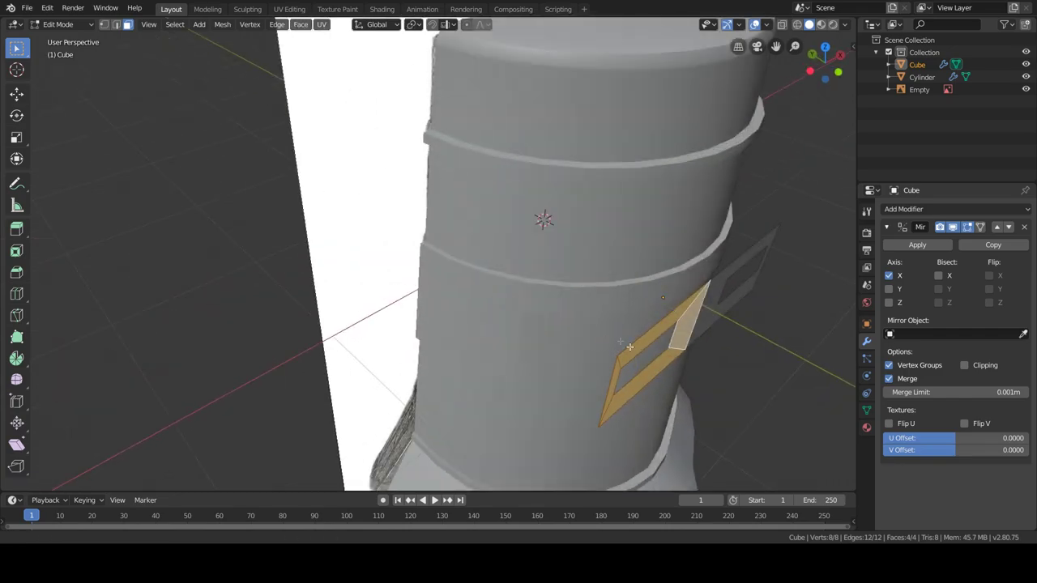
key(e)
click(626, 348)
middle_drag(627, 348, 442, 324)
Add centred loop cuts to the plate and push its edge out along Y
key(ctrl+r)
click(441, 324)
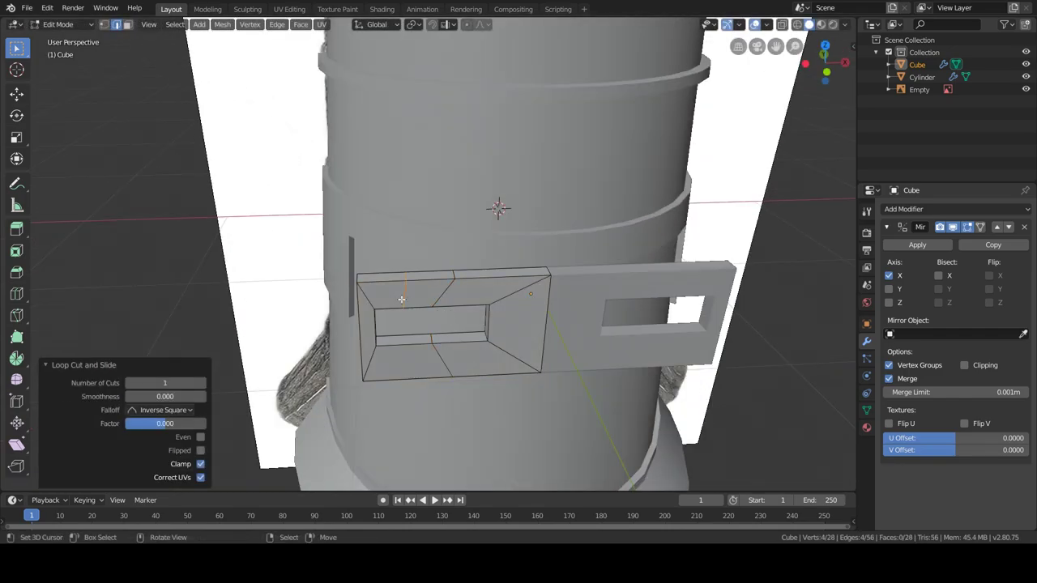
middle_drag(466, 284, 461, 314)
key(g)
key(y)
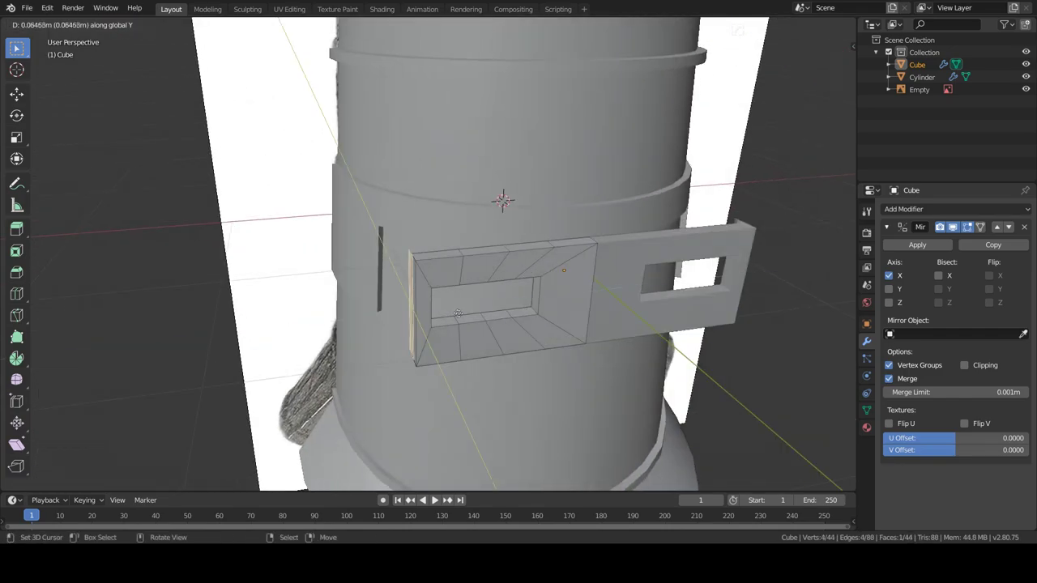
click(447, 312)
key(ctrl+r)
click(405, 268)
right_click(405, 268)
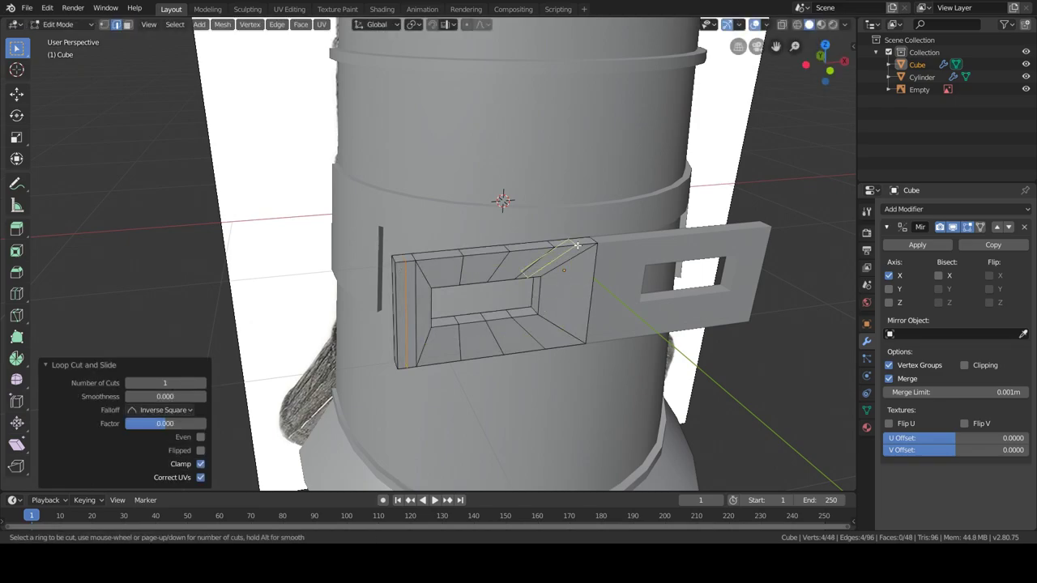
Select a diagonal edge and four vertices of the plate and scale them along X
middle_drag(578, 288, 468, 264)
click(468, 264)
click(462, 333)
click(420, 309)
click(419, 332)
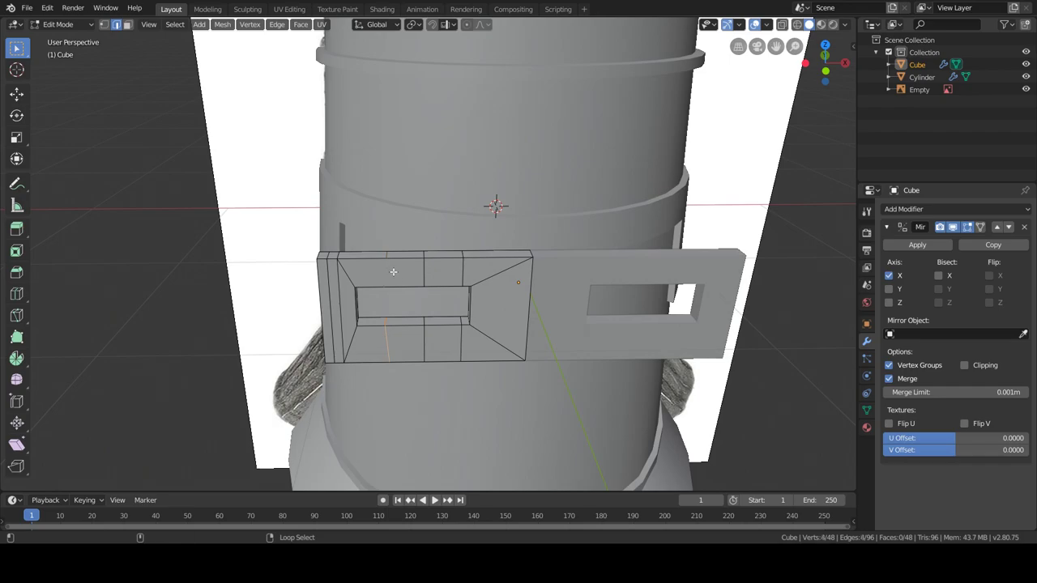
Move the visor plate 0.152 m forward along Y against the helmet
key(Tab)
mouse_move(394, 270)
middle_down()
mouse_move(653, 360)
mouse_move(135, 32)
middle_up()
key(Tab)
Enable proportional editing and start moving the selected visor face along Y
key(Tab)
mouse_move(528, 283)
middle_down()
mouse_move(675, 333)
mouse_move(526, 296)
mouse_move(511, 347)
middle_up()
key(g)
key(y)
click(654, 334)
key(Tab)
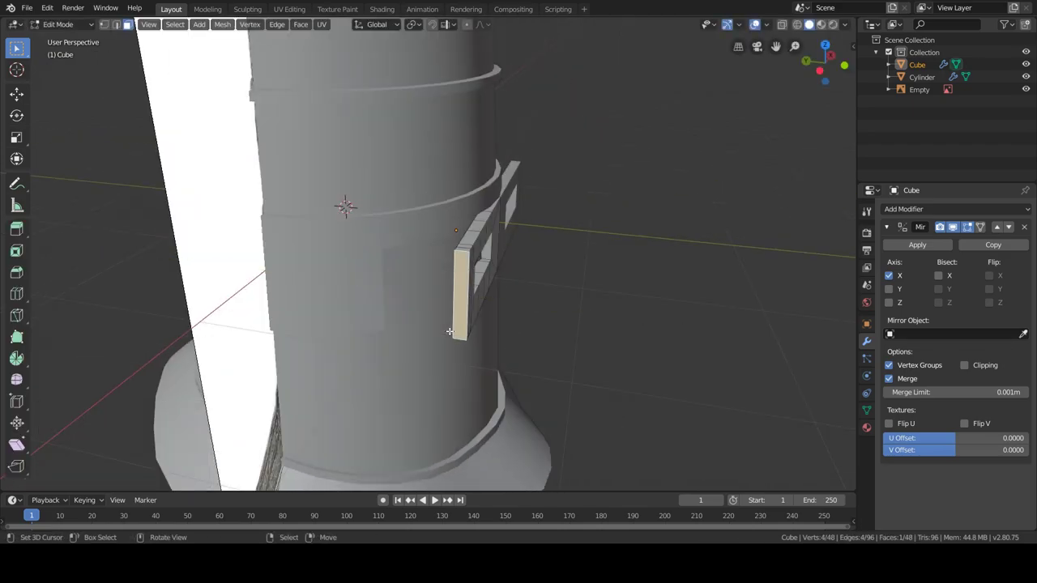
key(o)
key(g)
key(y)
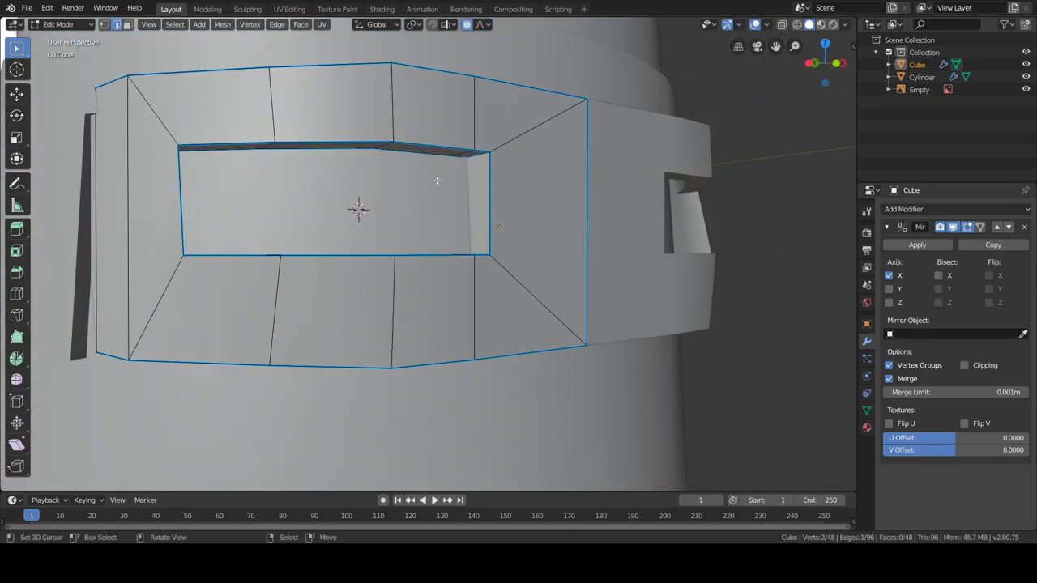
Sharpen and bevel the eye-slit edges by 0.031 m with Hard Ops, then merge the stray corner vertices
right_click(437, 180)
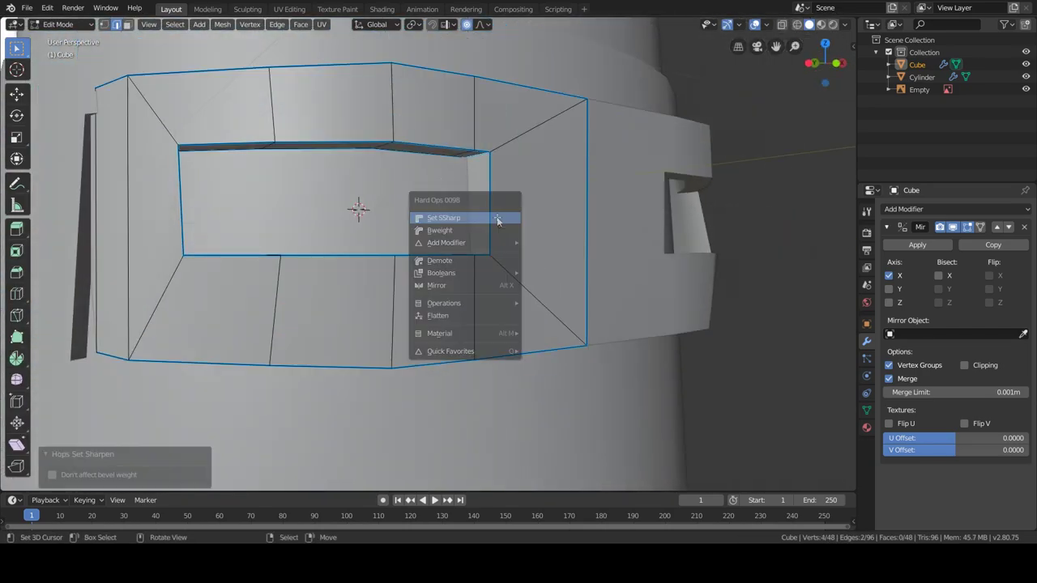
click(461, 216)
click(551, 258)
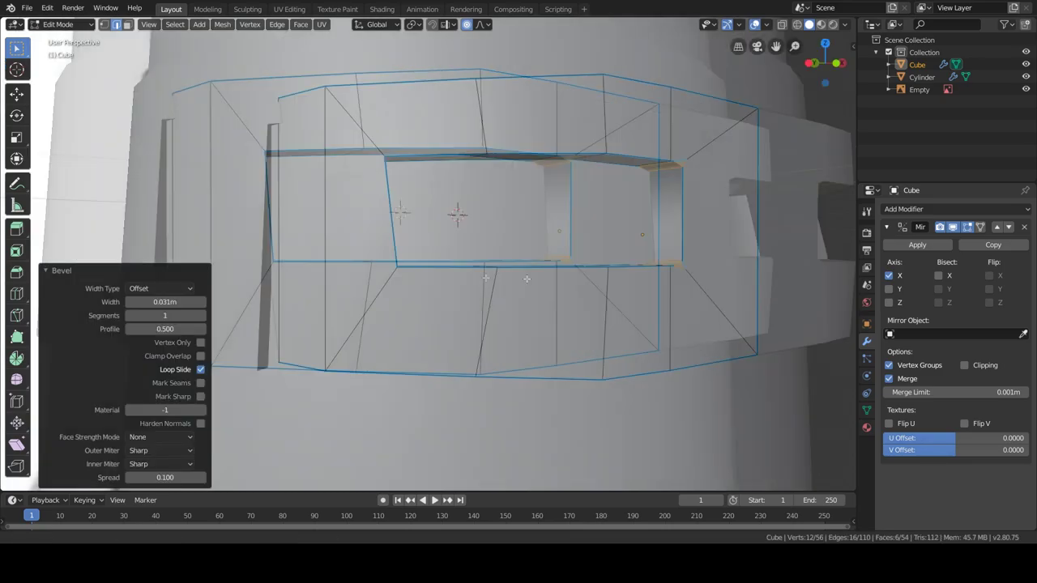
key(KP_1)
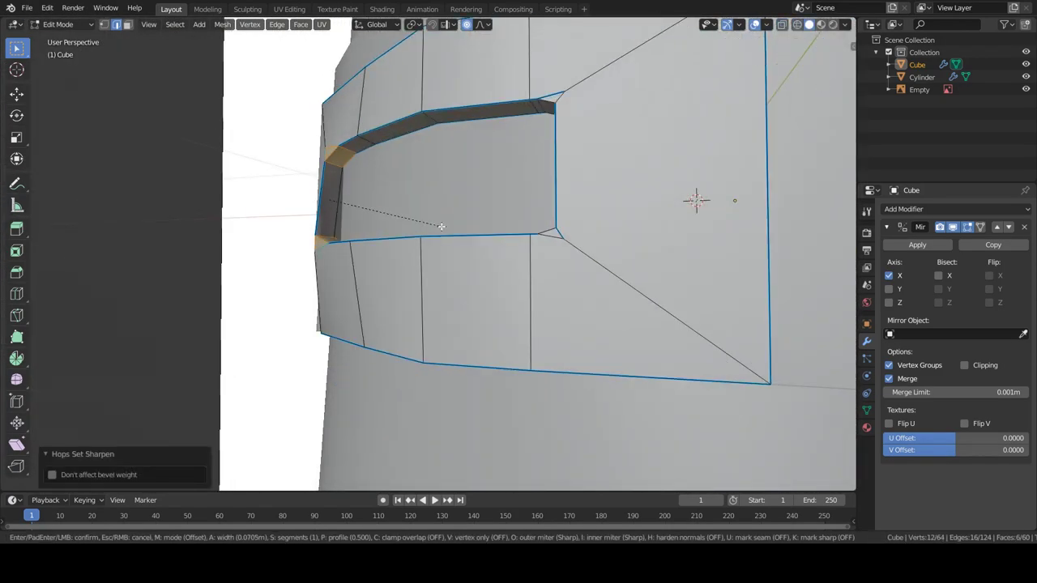
click(442, 226)
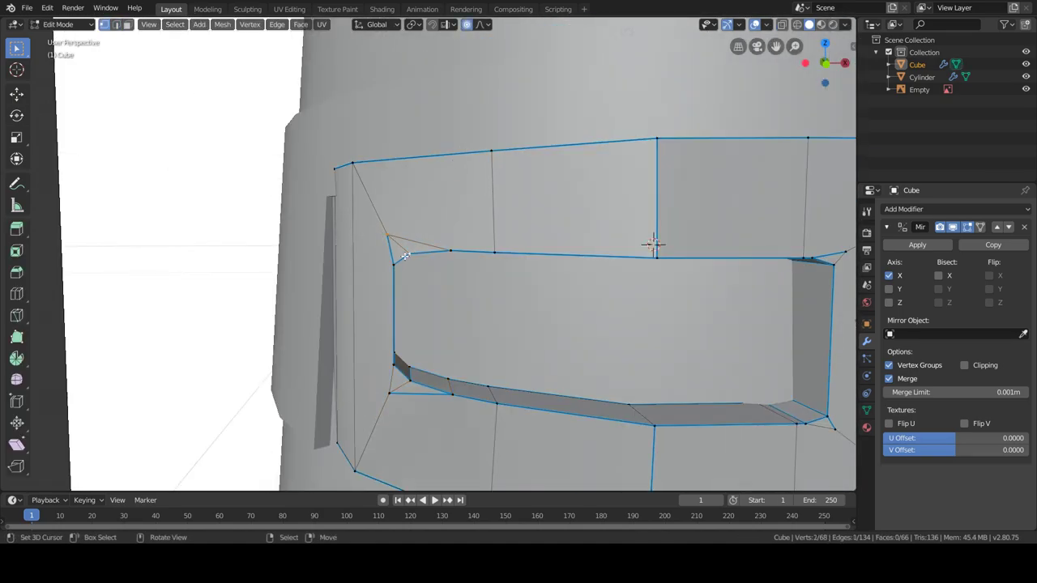
click(384, 276)
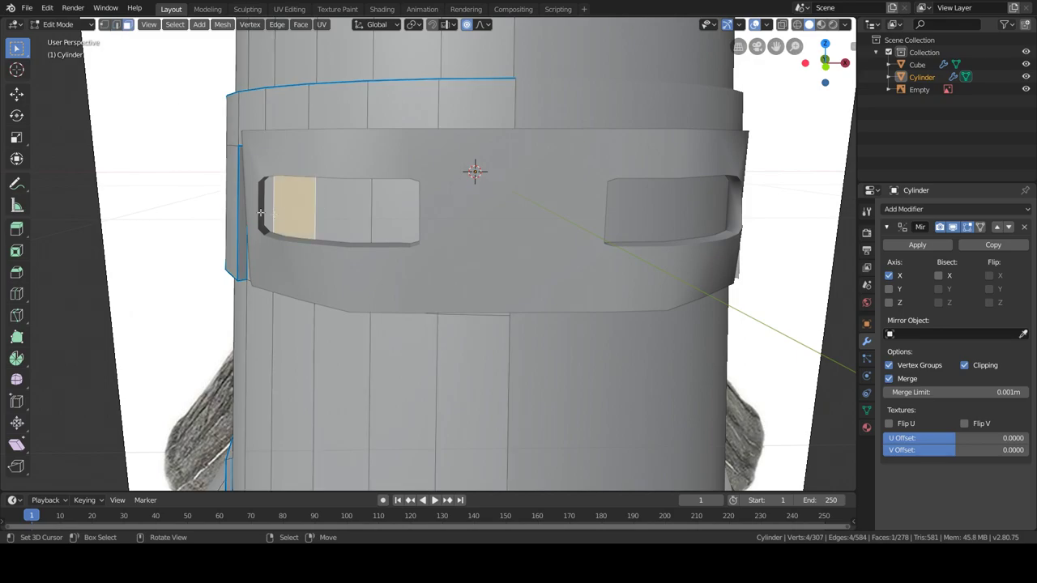
Add an edge loop to the helmet body and switch to face selection
key(ctrl+r)
click(380, 251)
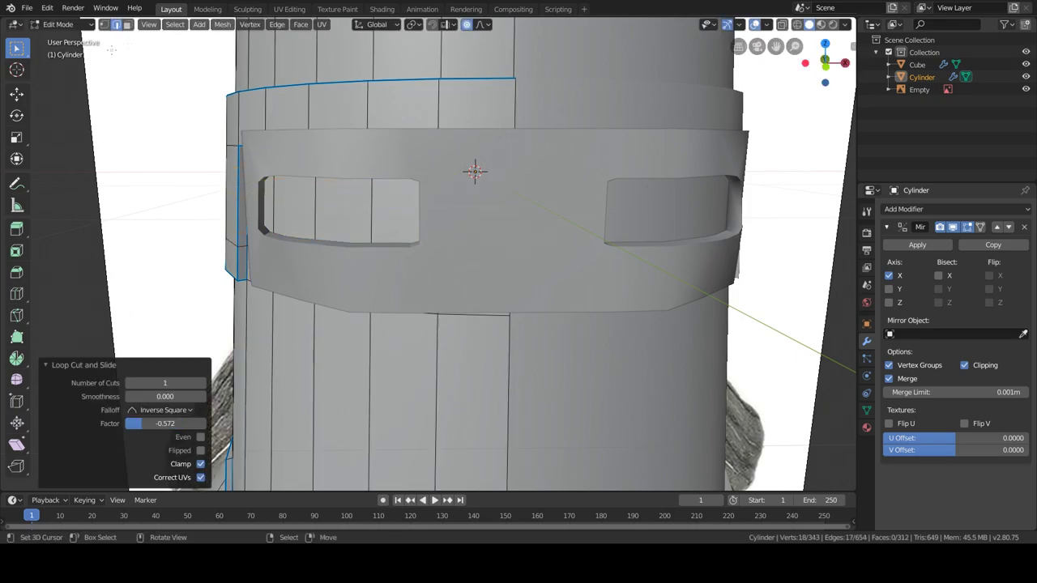
key(3)
click(289, 209)
mouse_move(365, 243)
middle_down()
mouse_move(310, 198)
mouse_move(430, 149)
middle_up()
Inset the window faces behind the left eye slit and enlarge them to 1.249
key(ctrl+z)
click(310, 198)
alt+click(310, 198)
key(i)
click(551, 285)
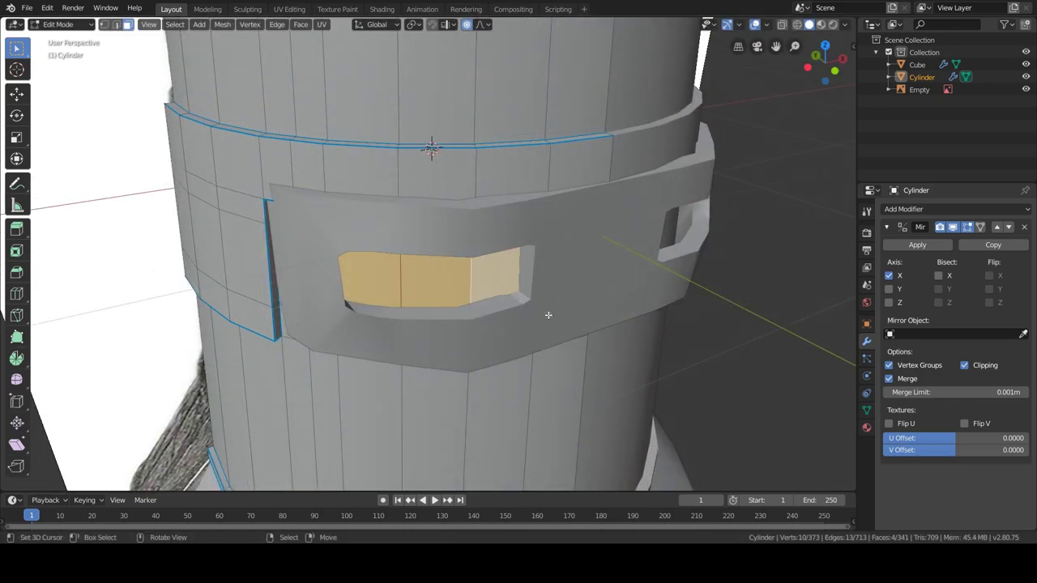
click(556, 324)
middle_drag(557, 323, 476, 293)
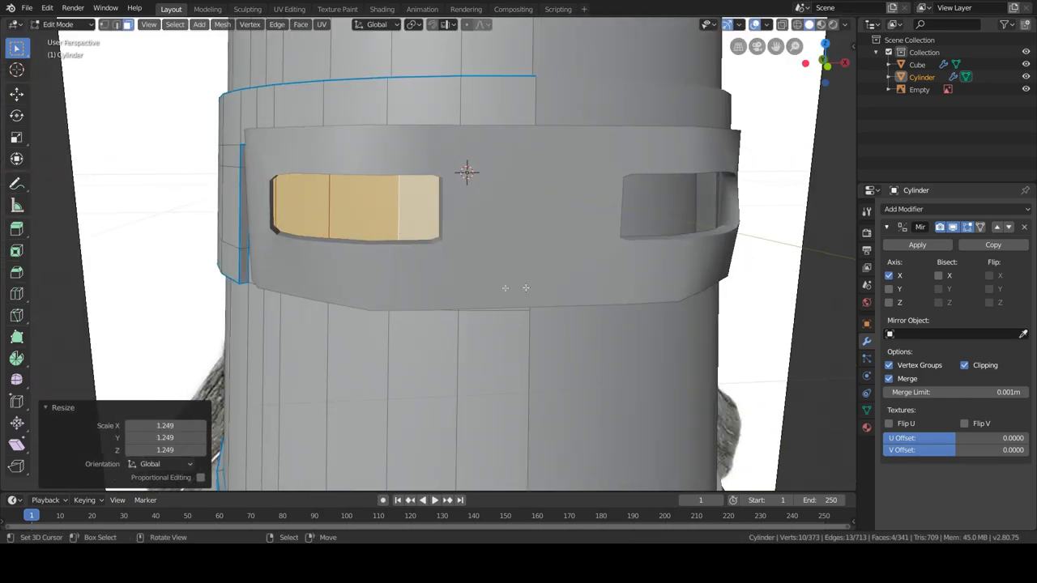
Select the visor object and pick a band of its faces in Edit Mode
key(Tab)
scroll(526, 288, down, 3)
click(481, 319)
key(Tab)
click(452, 324)
ctrl+click(274, 335)
Move the triangular face left of the eye slit along Y with proportional falloff
ctrl+click(349, 121)
middle_drag(348, 122, 551, 276)
key(g)
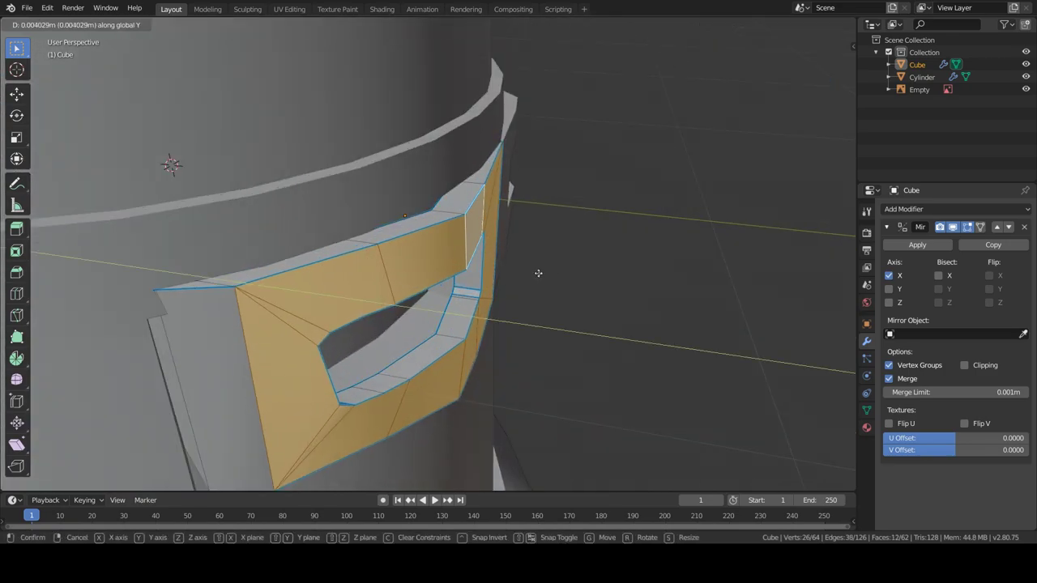
key(Escape)
click(341, 337)
key(g)
key(y)
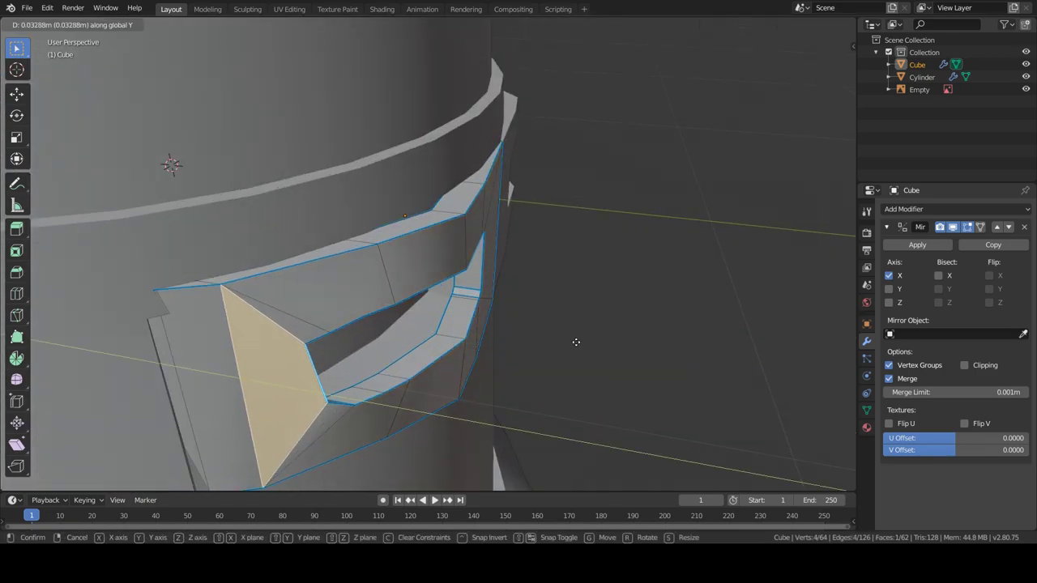
key(g)
key(y)
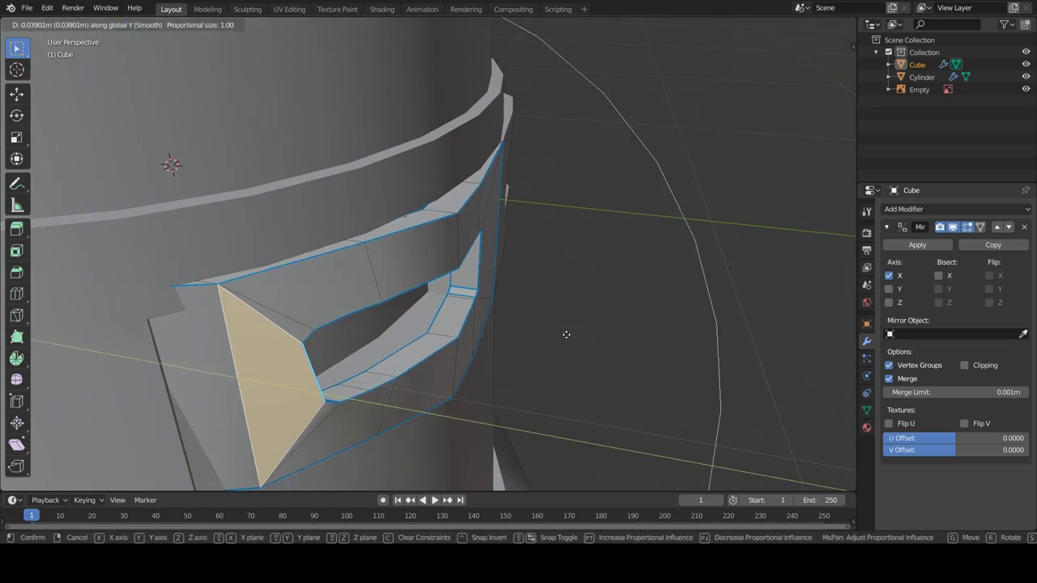
click(567, 335)
Select an edge path around the slit and pull it along Y so the plate angles outward
ctrl+click(508, 359)
key(g)
key(y)
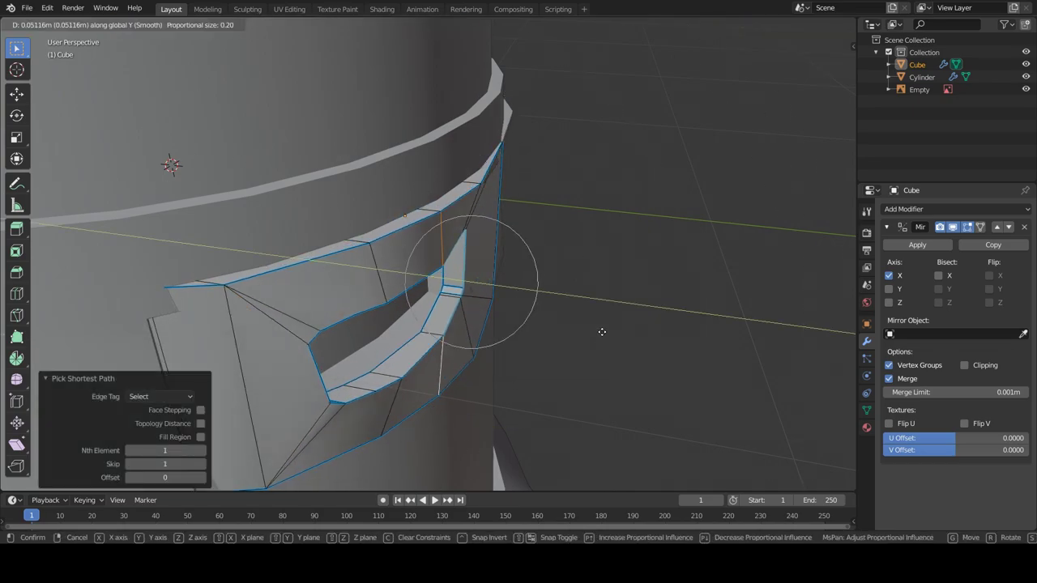
click(602, 332)
mouse_move(602, 332)
middle_down()
mouse_move(542, 291)
mouse_move(474, 341)
middle_up()
click(538, 293)
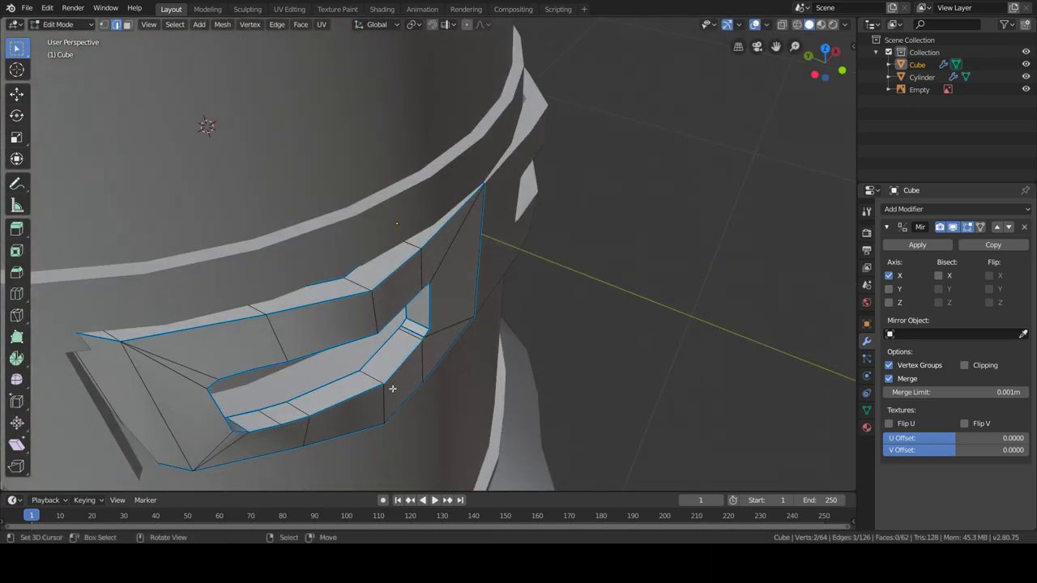
Sharpen the visor's edges with Hard Ops and re-enter its mesh at the eye opening
click(508, 314)
key(Tab)
key(q)
click(486, 311)
mouse_move(486, 311)
middle_down()
mouse_move(433, 262)
mouse_move(402, 296)
middle_up()
scroll(403, 301, up, 5)
middle_drag(526, 250, 461, 319)
key(Tab)
key(Tab)
scroll(535, 276, down, 4)
Add a cube in front of the helmet and flatten it along Y into a thin strip
mouse_move(528, 277)
middle_down()
mouse_move(563, 328)
mouse_move(410, 288)
middle_up()
key(shift+a)
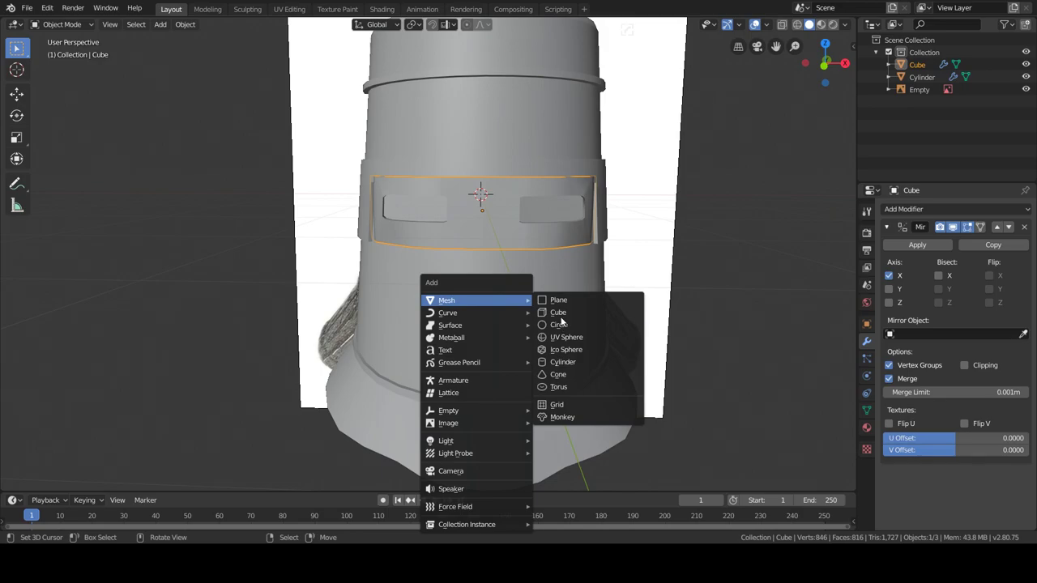
click(558, 312)
scroll(559, 312, up, 2)
middle_drag(543, 312, 539, 313)
key(g)
key(y)
click(774, 320)
key(s)
key(y)
click(615, 307)
Lower the strip 0.832 m and resize it, checking against the reference image in X-ray
key(KP_1)
key(z)
click(681, 321)
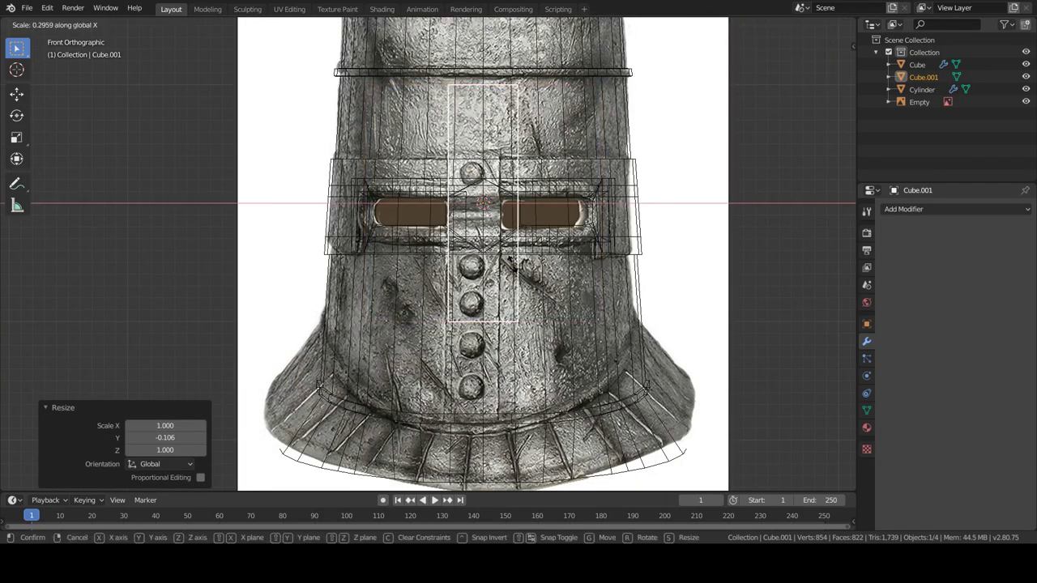
middle_drag(523, 295, 602, 316)
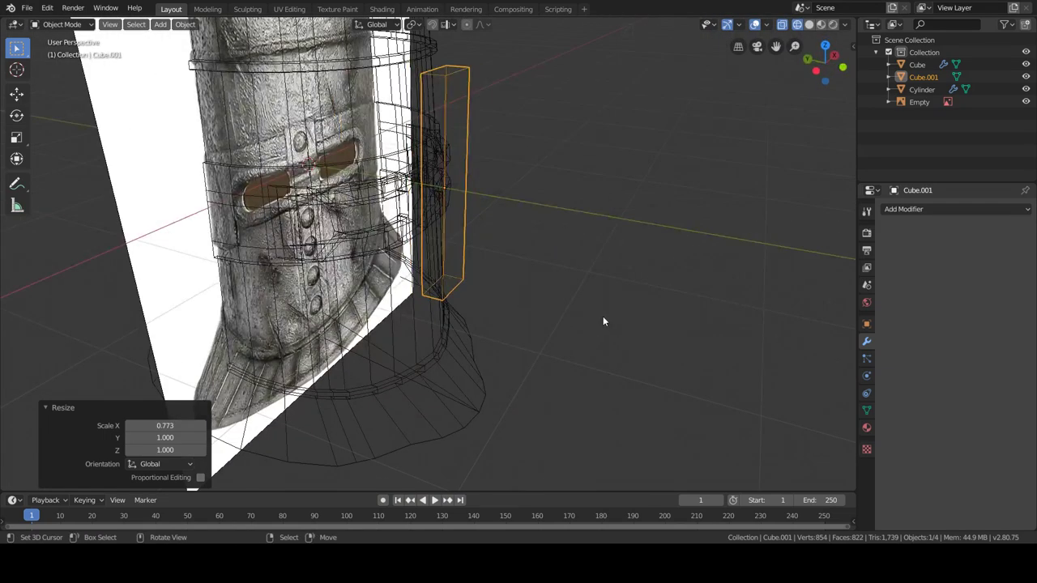
key(shift+z)
key(g)
key(y)
click(636, 381)
middle_drag(636, 381, 585, 367)
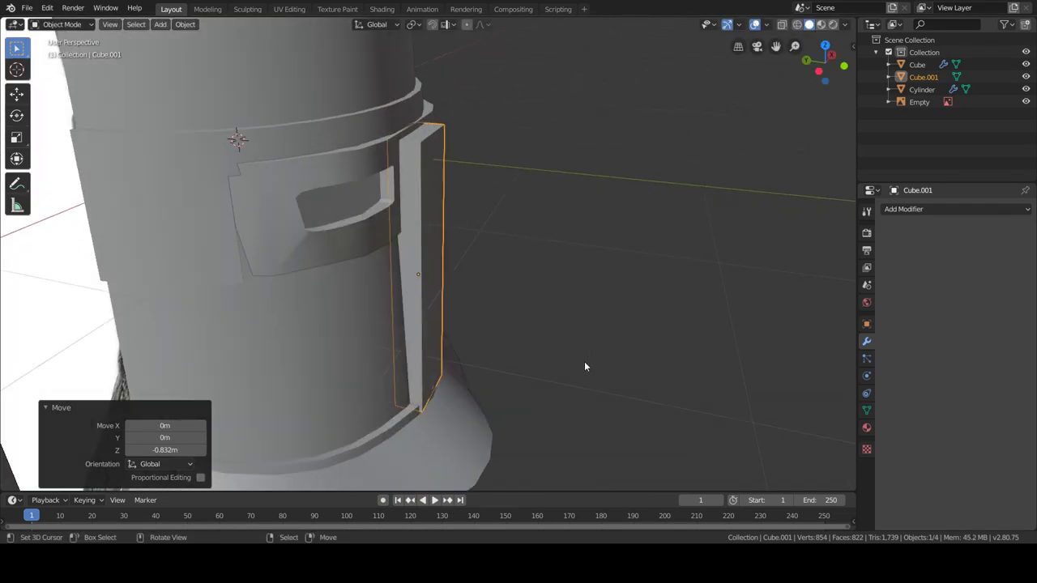
click(642, 345)
scroll(527, 337, down, 4)
Tilt the strip in the right orthographic view to match the helmet's front slope
key(KP_3)
key(Tab)
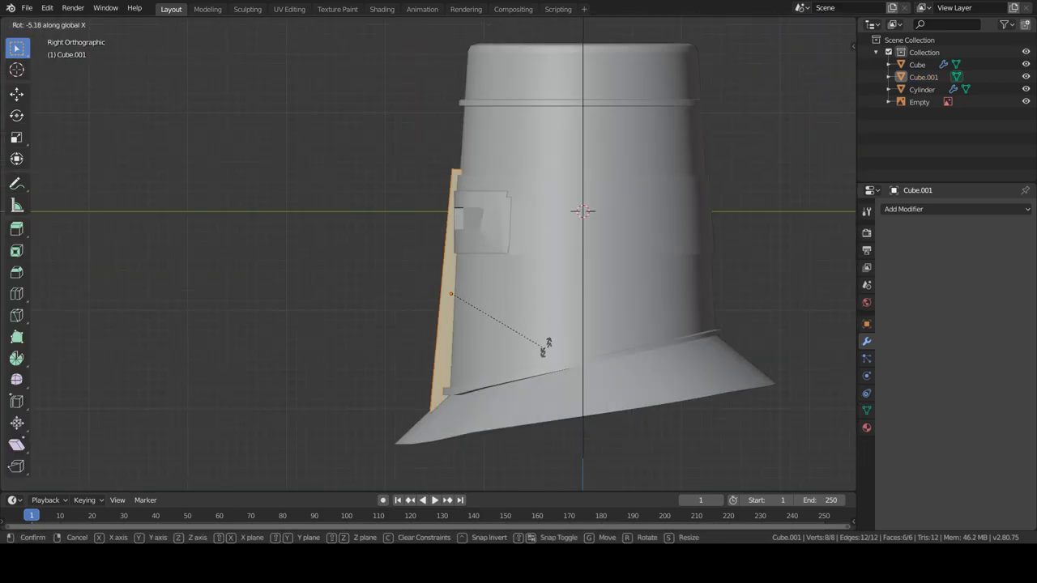
click(514, 221)
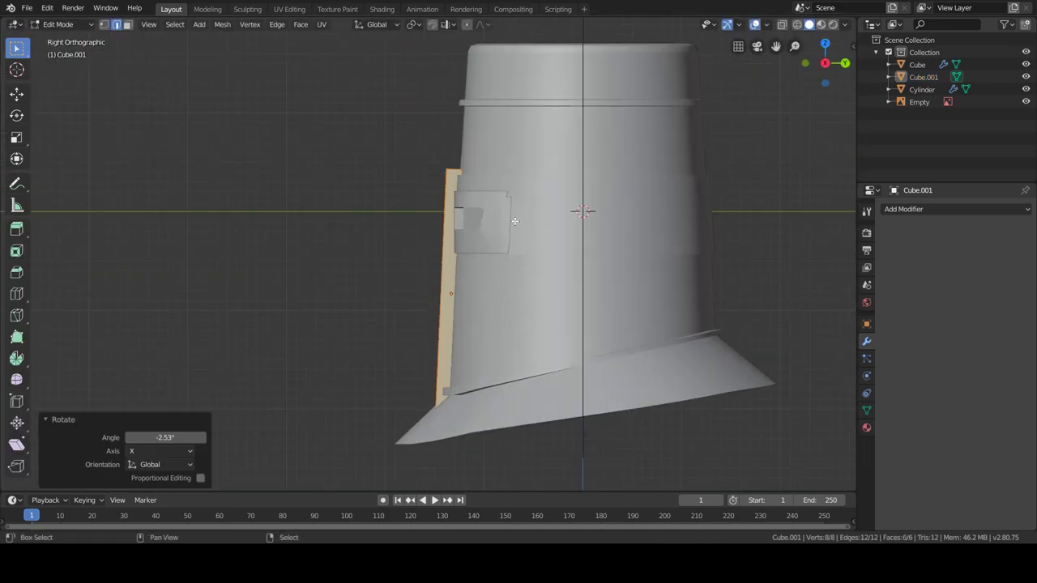
click(551, 308)
middle_drag(550, 308, 486, 243)
scroll(486, 243, up, 3)
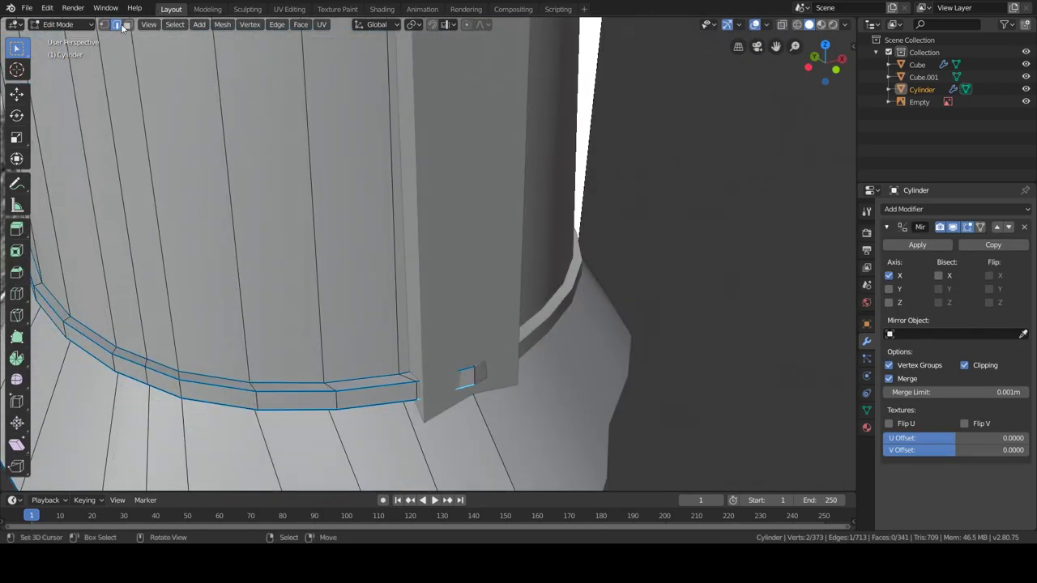
Add loop cuts across the strip and extrude the face between them along its normal
click(126, 25)
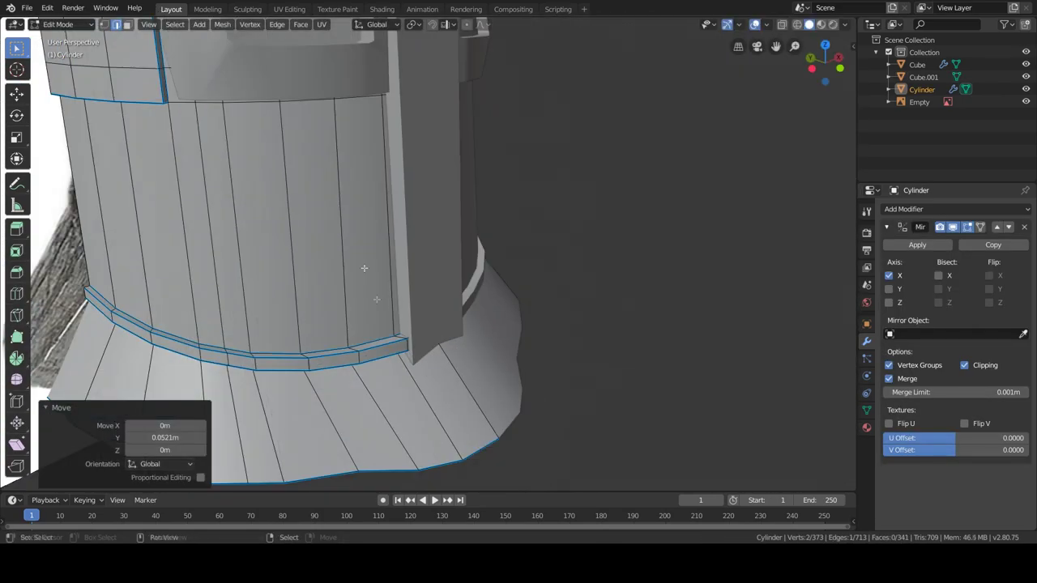
key(Tab)
click(394, 278)
key(Tab)
key(g)
key(g)
click(370, 308)
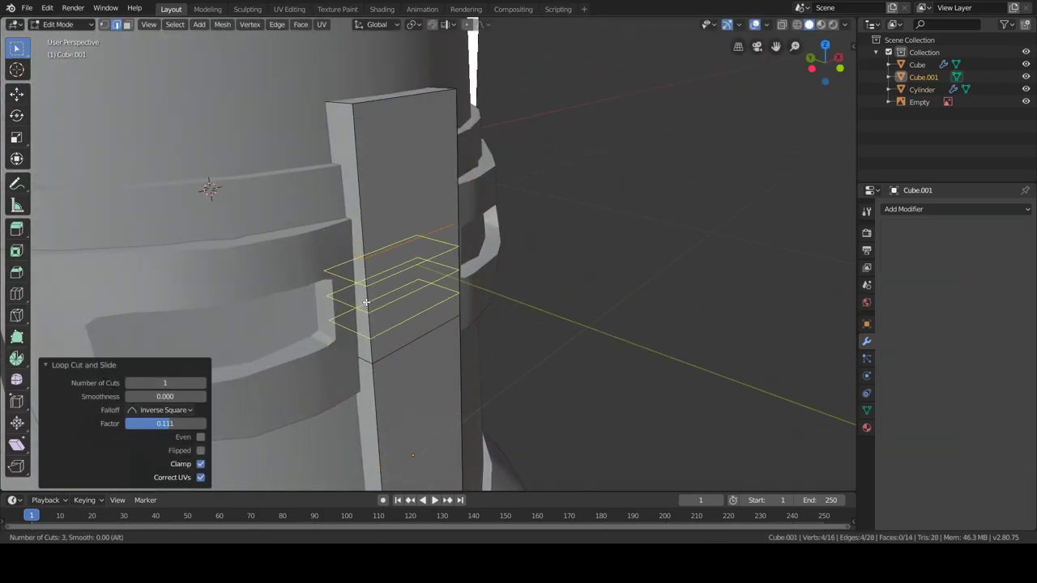
click(404, 310)
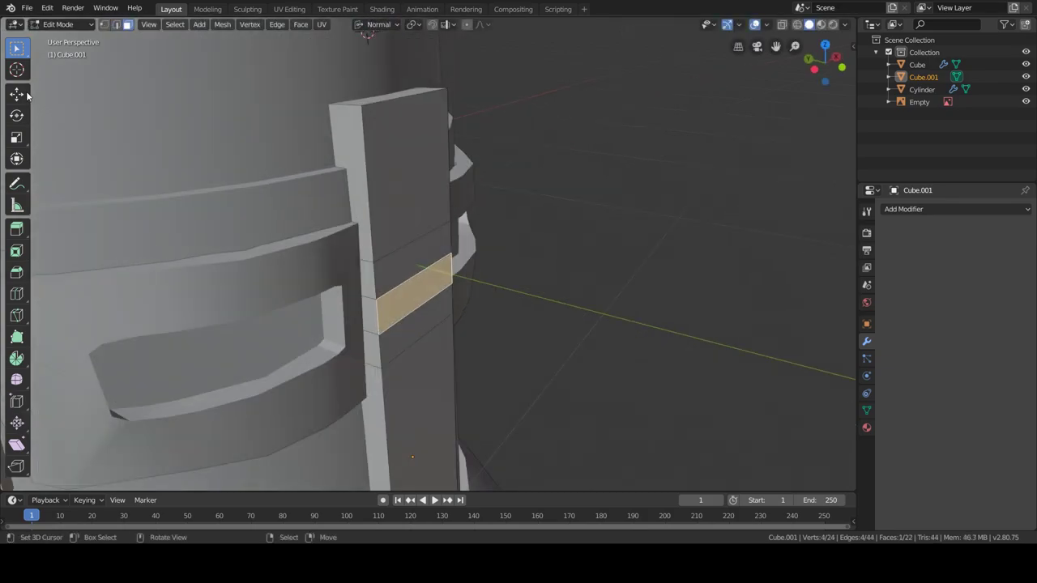
click(456, 300)
key(2)
click(422, 265)
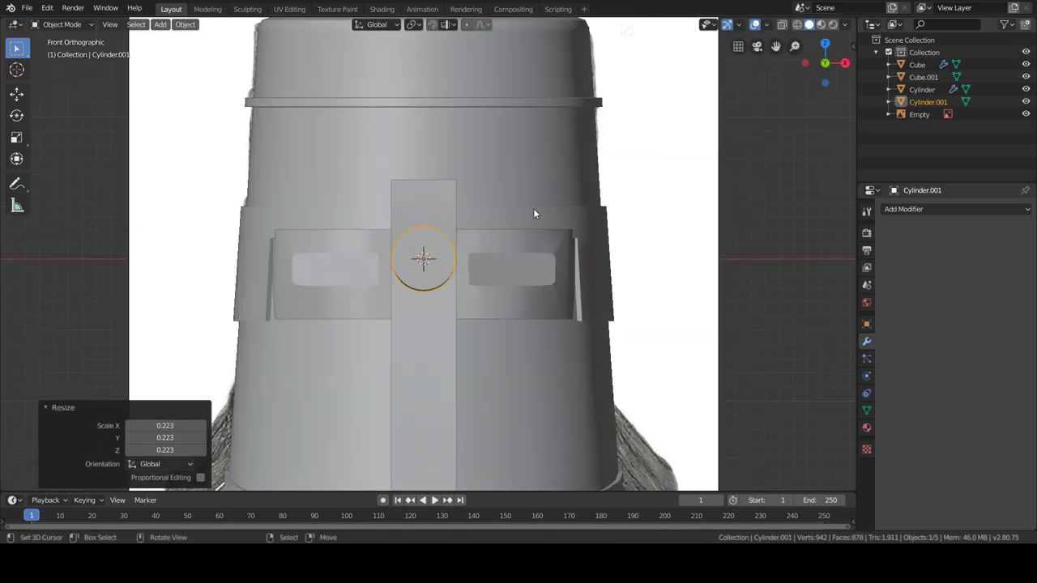
Finish the rivet bevel and switch to wireframe shading to see the reference image through the mesh
click(461, 228)
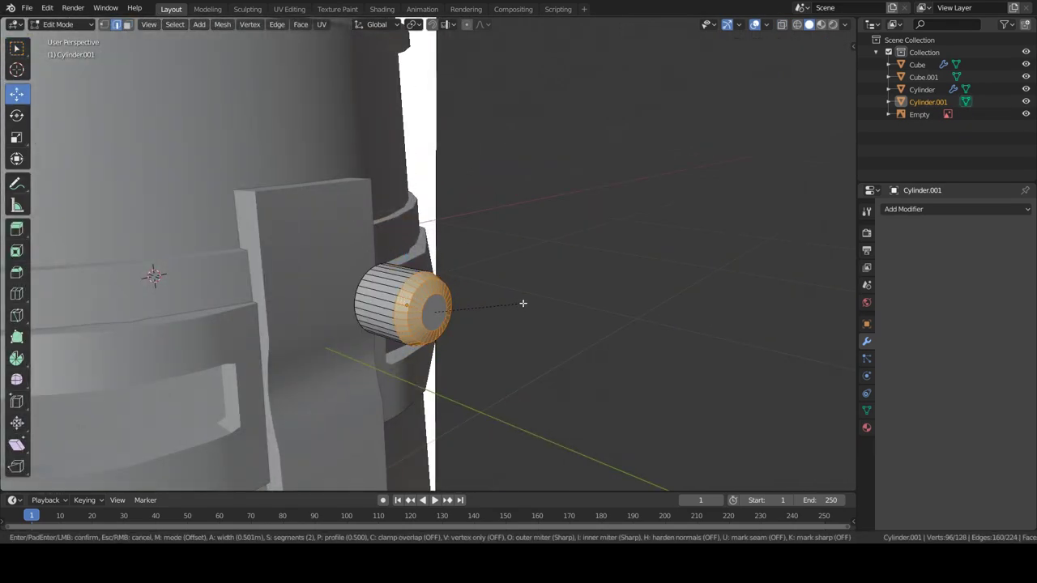
click(518, 303)
right_click(582, 256)
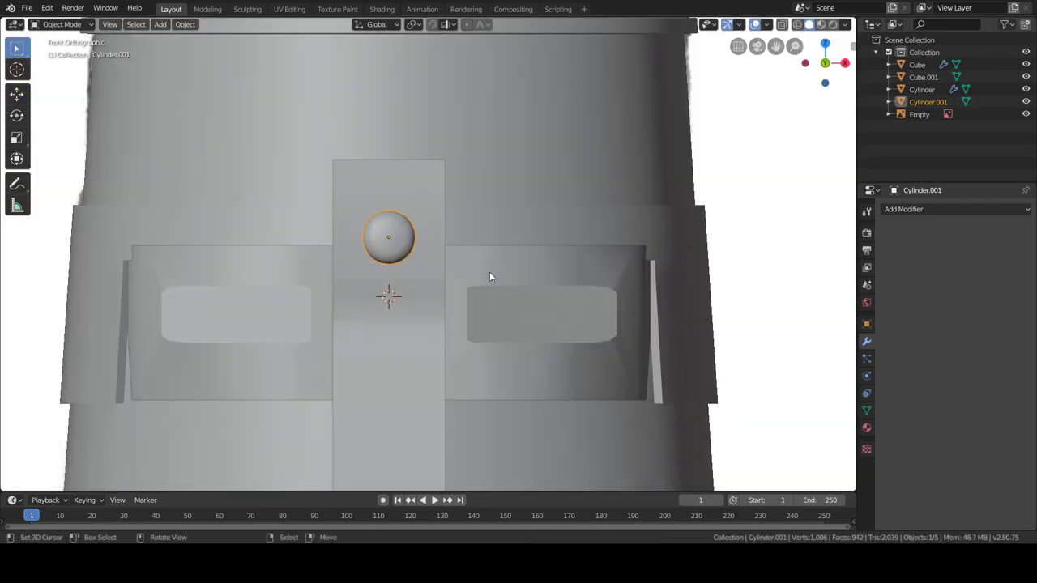
key(z)
click(556, 271)
Duplicate the rivet lower down the strip, then return to solid shading
key(shift+d)
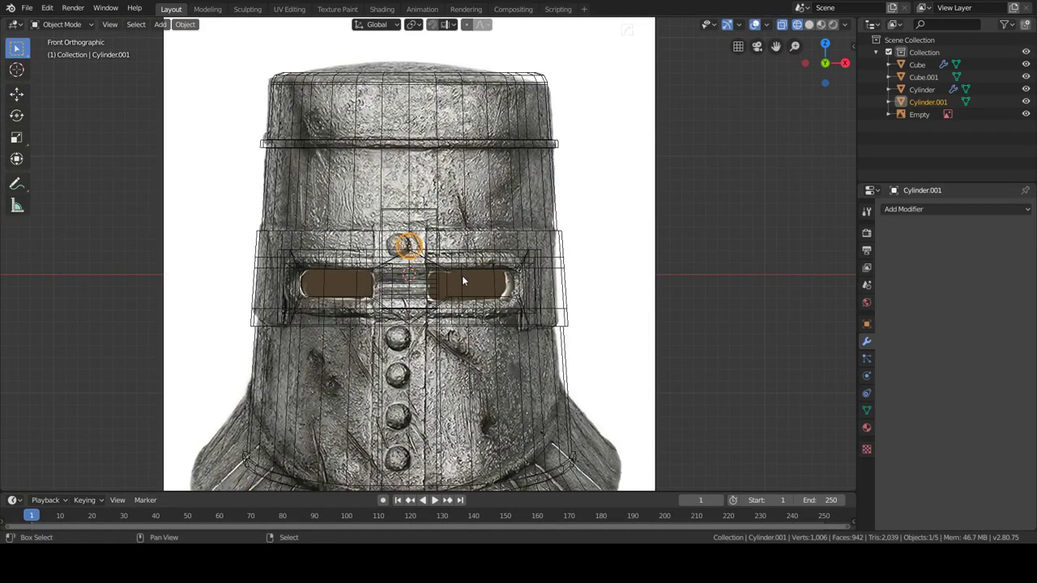
key(z)
click(475, 343)
scroll(476, 344, down, 2)
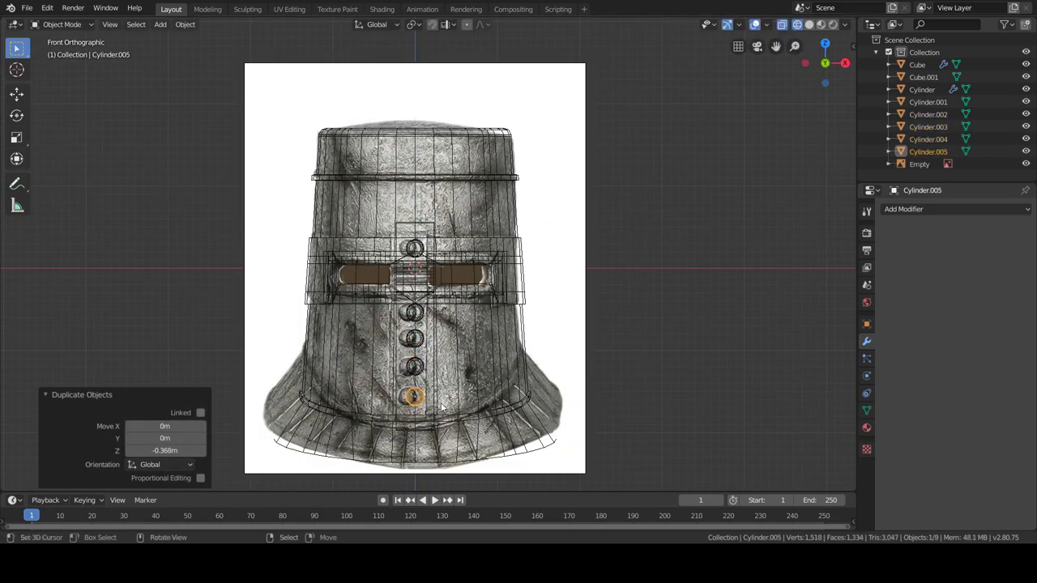
middle_drag(442, 408, 525, 357)
key(shift+z)
scroll(492, 332, up, 4)
Join the five front rivets into one object, shift it along Y and tilt it about X to match the strip
shift+click(460, 377)
shift+click(460, 417)
shift+click(459, 342)
shift+click(454, 241)
key(ctrl+j)
key(g)
key(y)
click(504, 287)
key(r)
key(x)
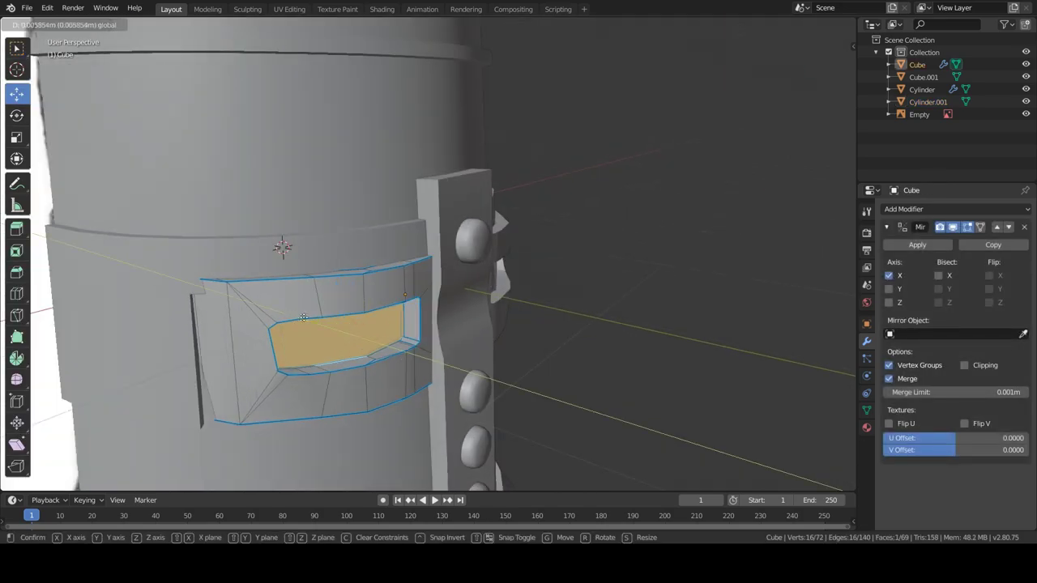
Recess the visor slit face along Y, then extrude it in place and scale it by 1.171
key(y)
click(299, 321)
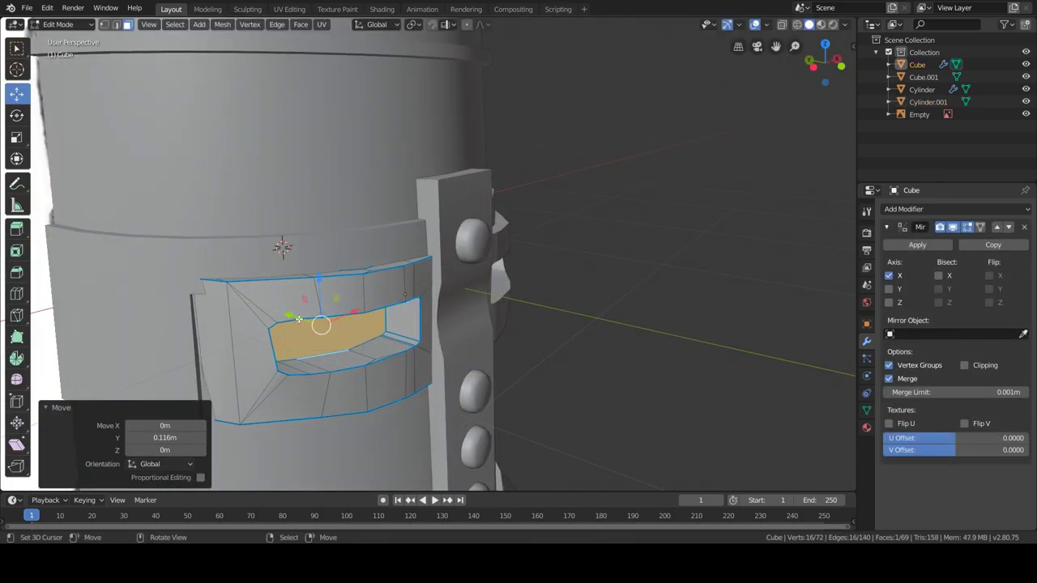
key(e)
right_click(335, 332)
key(s)
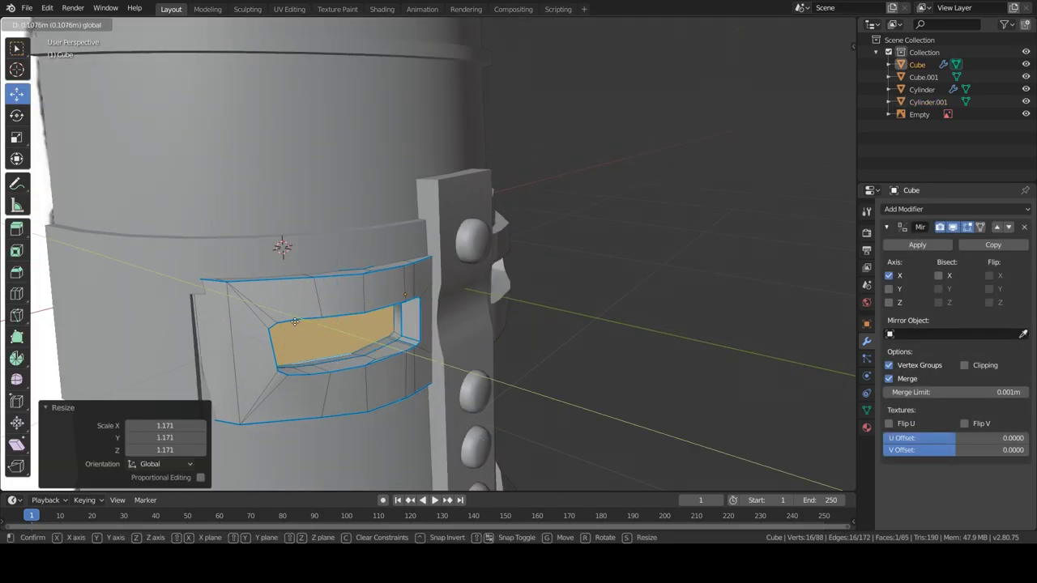
click(294, 322)
key(Tab)
Select the front strip and duplicate it
scroll(450, 400, down, 5)
scroll(384, 405, down, 3)
click(408, 348)
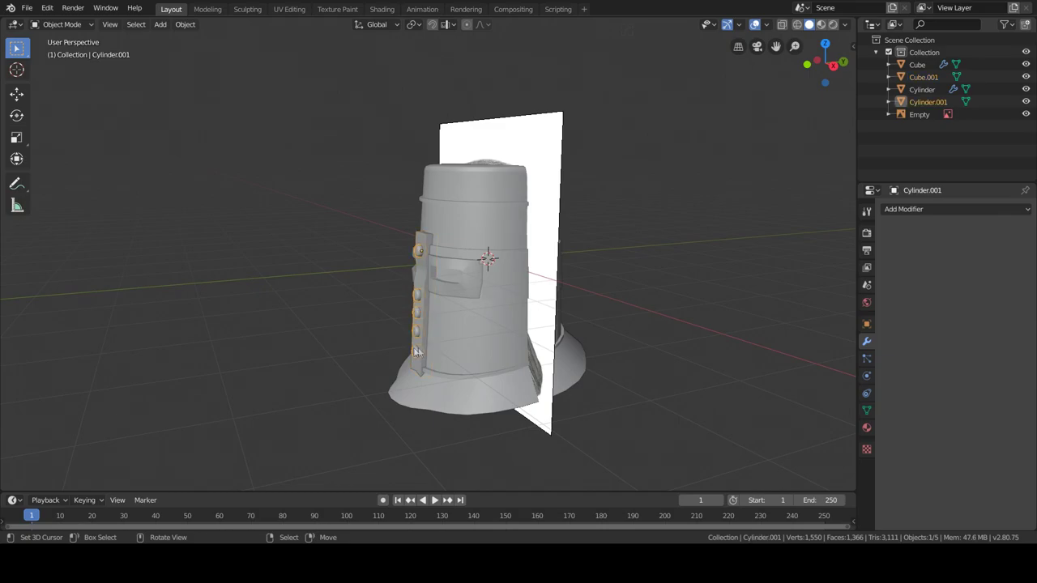
key(shift+d)
middle_drag(415, 351, 473, 365)
Place the strip copy at the back of the helmet, tilted about X to the back slope and lowered
key(y)
click(568, 361)
key(KP_1)
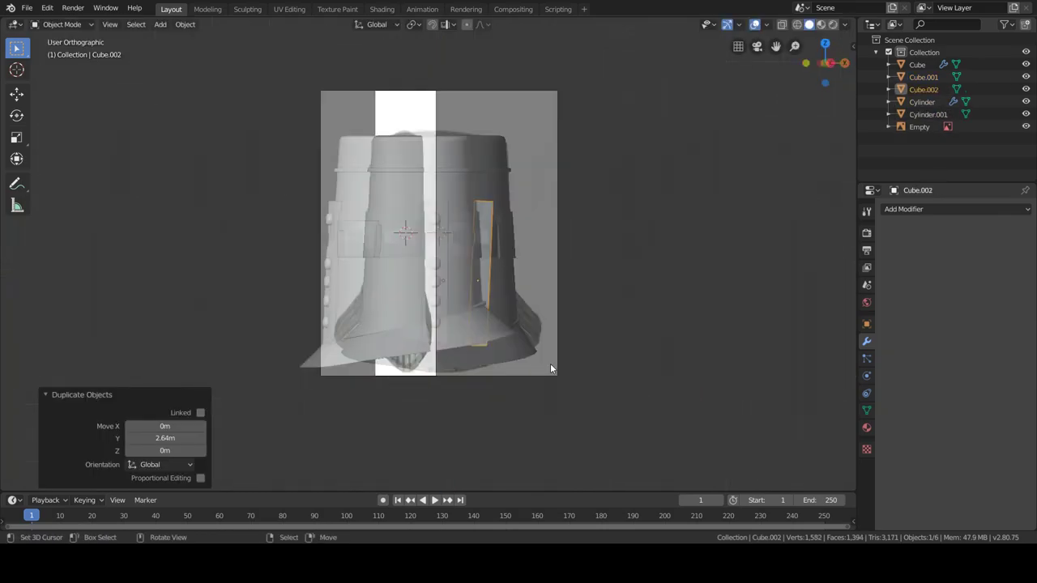
key(KP_3)
key(r)
key(x)
click(555, 324)
scroll(556, 324, up, 2)
key(g)
key(z)
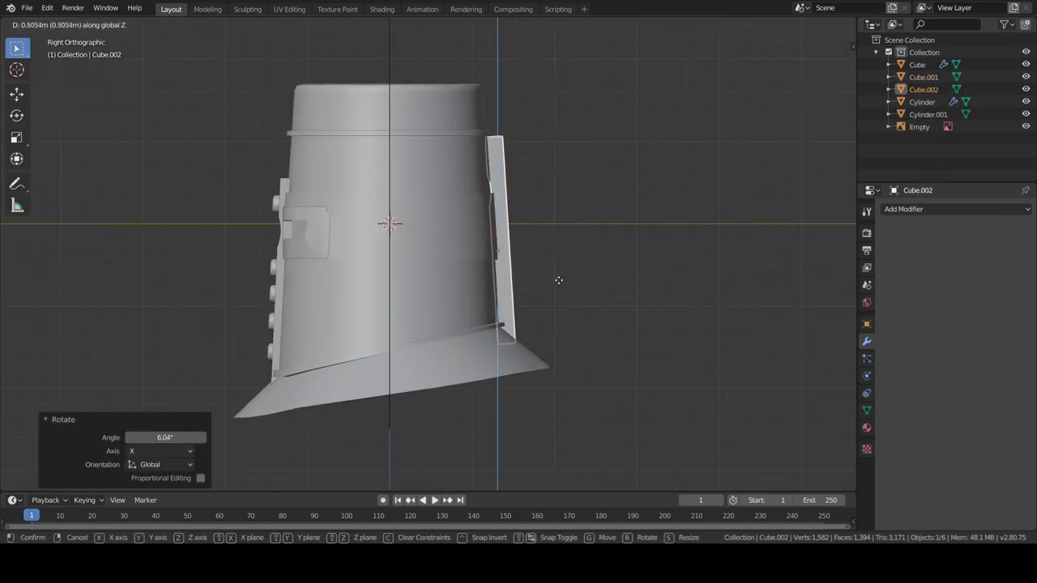
click(275, 302)
Duplicate the front rivet column and move the copy along Y toward the back
key(shift+d)
key(y)
click(639, 318)
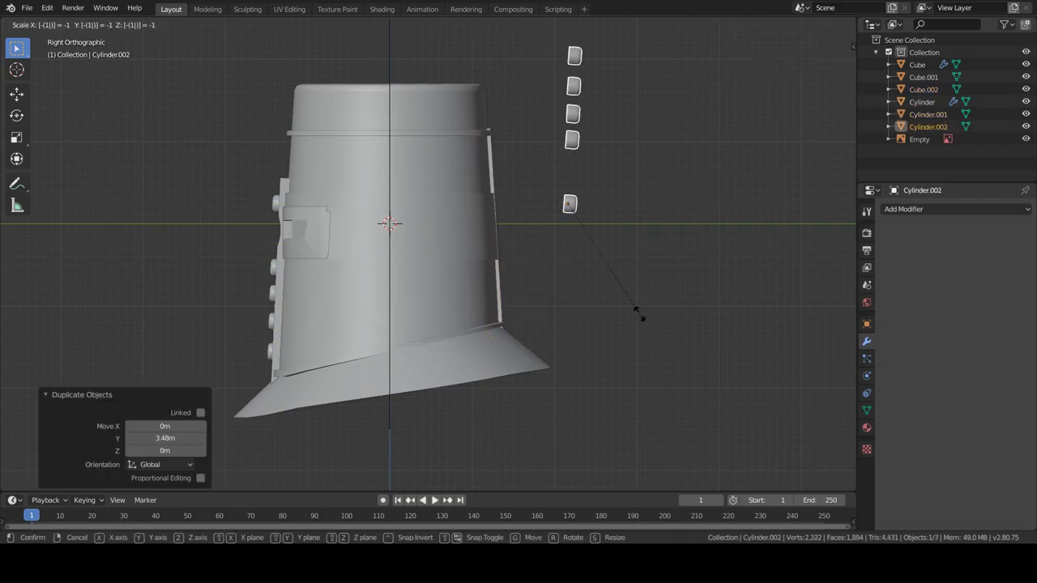
mouse_move(632, 304)
middle_down()
mouse_move(507, 163)
mouse_move(639, 301)
mouse_move(667, 296)
middle_up()
key(Tab)
key(ctrl+l)
key(l)
key(Tab)
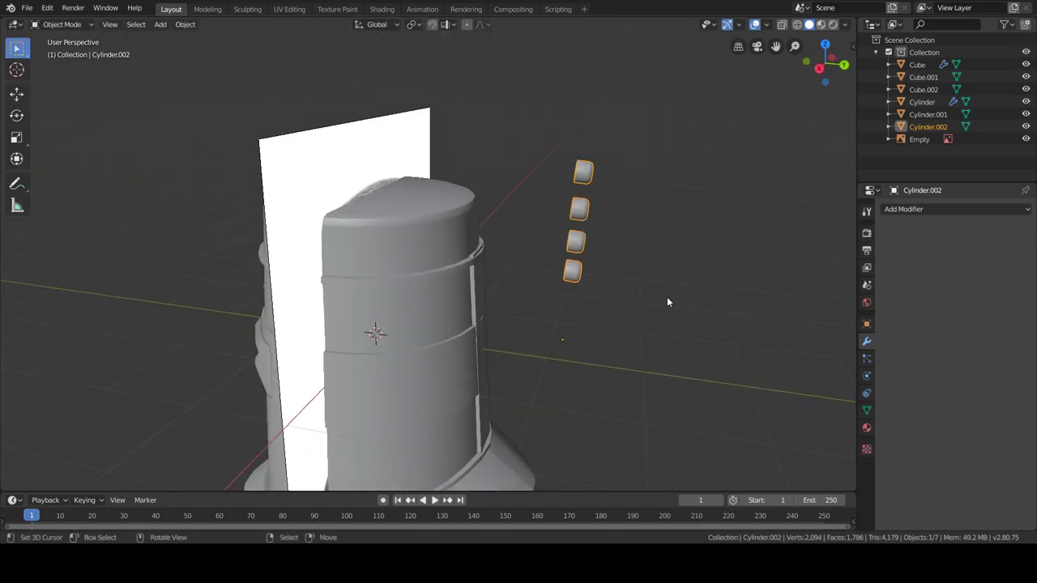
key(g)
key(y)
click(721, 306)
Set the rivet copy's Location Y to 2.1434 m and zero its rotation
key(n)
text(9m)
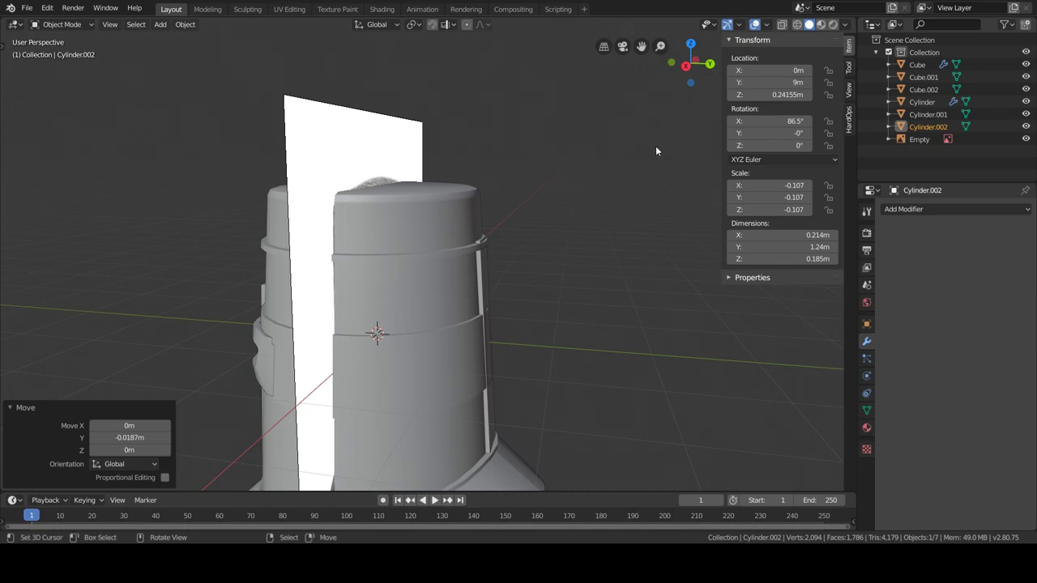
drag(778, 82, 758, 82)
click(762, 133)
key(Return)
Add a sixth rivet at the end of the back row
mouse_move(568, 324)
middle_down()
mouse_move(519, 292)
mouse_move(496, 313)
middle_up()
key(Tab)
key(shift+d)
click(487, 300)
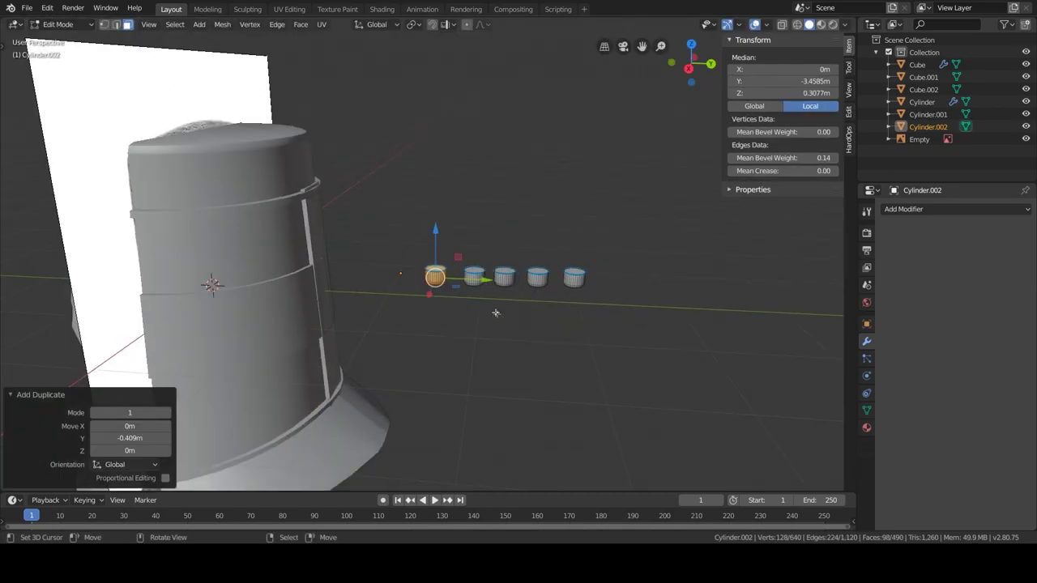
click(478, 304)
key(Tab)
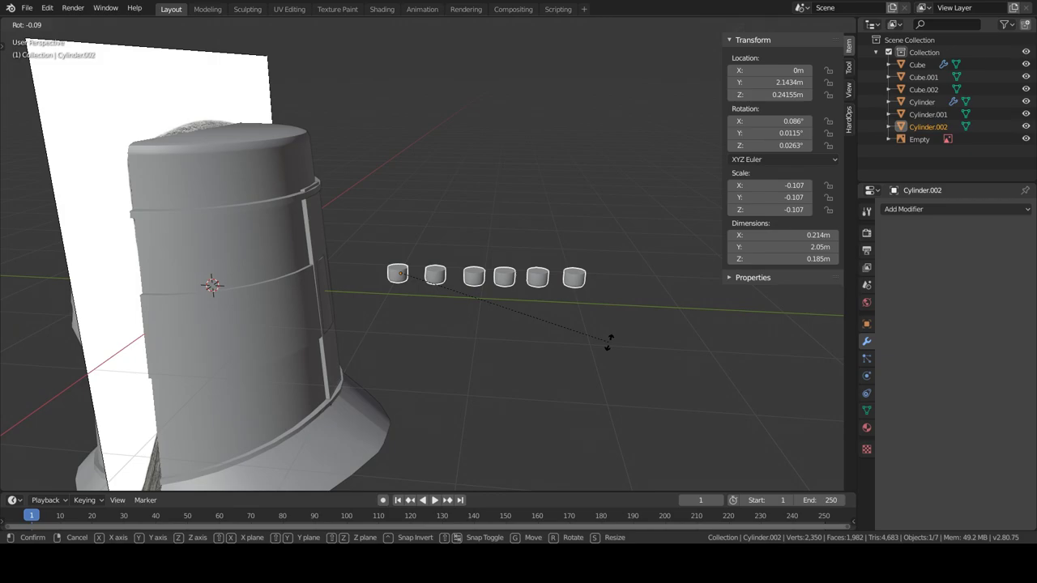
click(608, 344)
Move the back strip's faces flush against the helmet body
middle_drag(608, 344, 522, 220)
click(395, 270)
key(Tab)
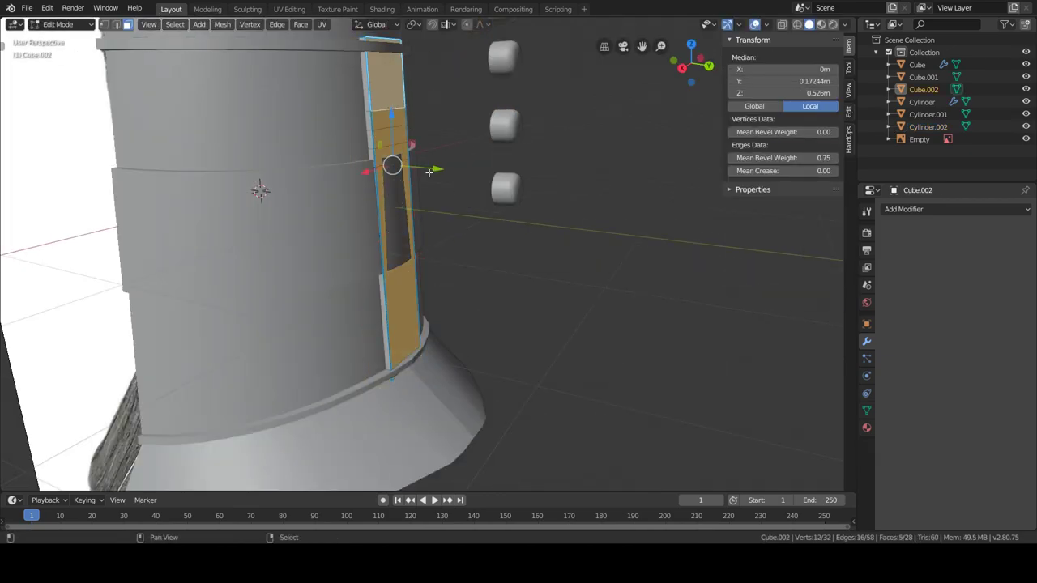
drag(429, 172, 434, 175)
scroll(397, 348, up, 5)
key(Tab)
click(296, 79)
key(Tab)
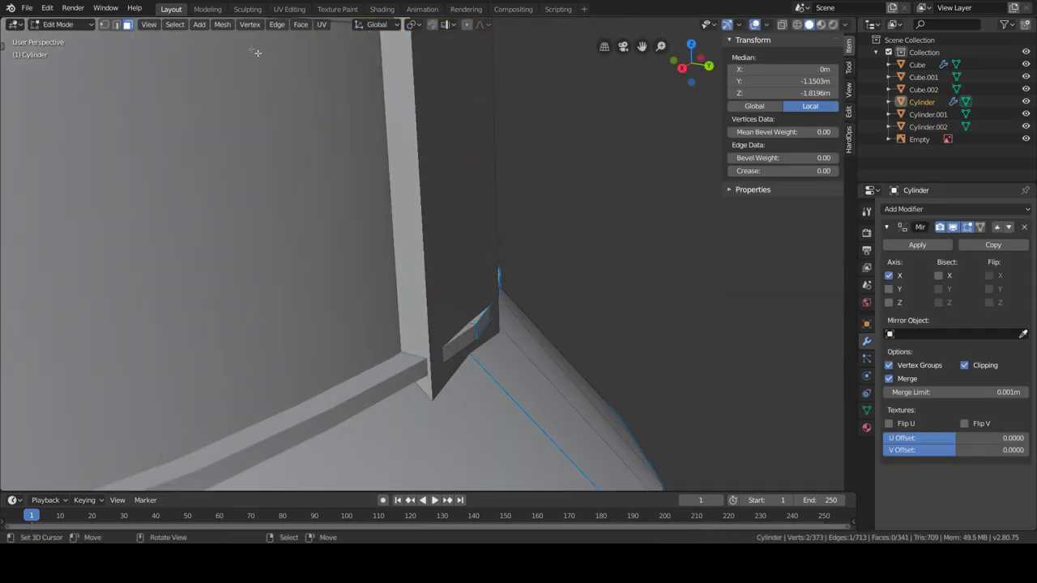
key(Tab)
Lower the back rivets along Z in side view
scroll(357, 329, down, 3)
scroll(358, 329, down, 5)
click(487, 235)
key(KP_3)
scroll(500, 275, up, 3)
key(g)
key(z)
click(574, 310)
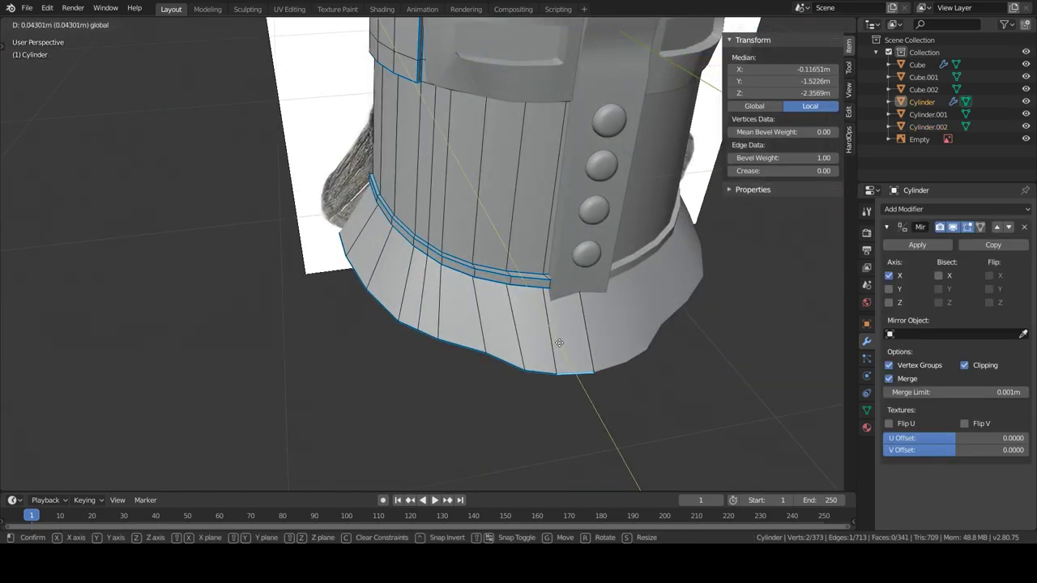
Add a loop around the brim, raise the band, and scale a brim loop outward
click(474, 328)
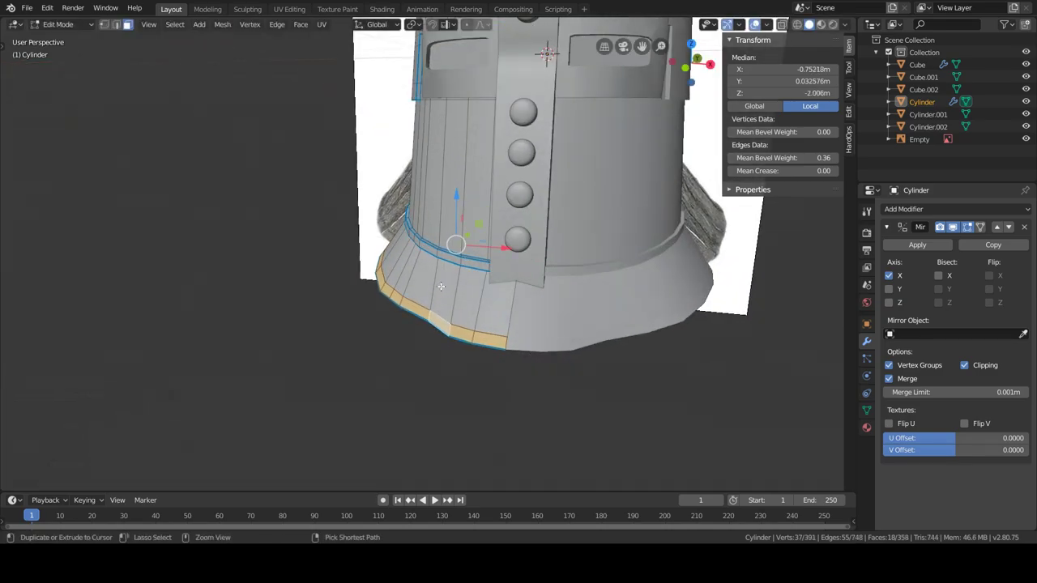
key(g)
key(z)
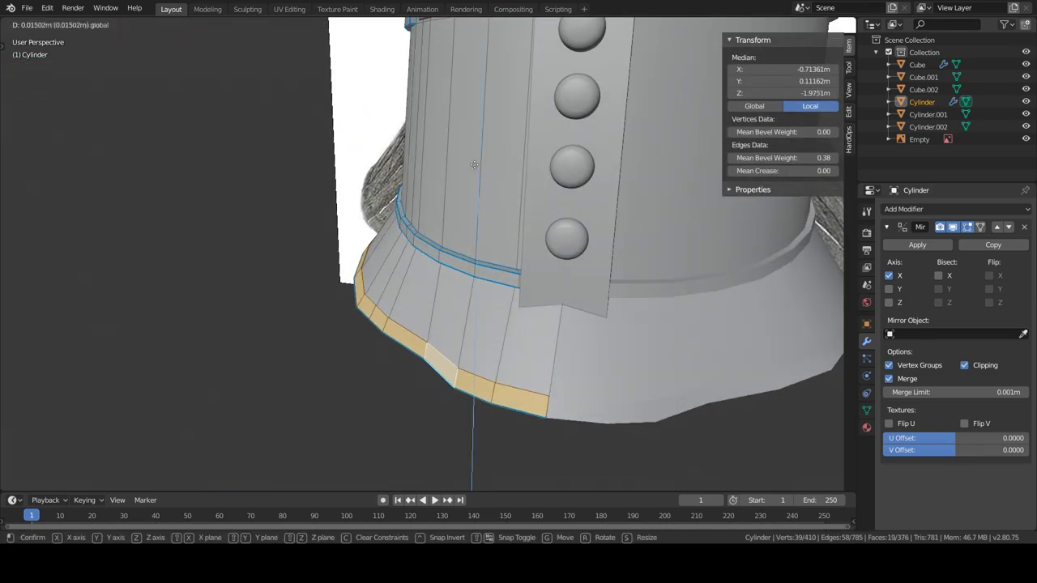
right_click(475, 202)
drag(474, 235, 475, 231)
mouse_move(474, 232)
middle_down()
mouse_move(459, 245)
mouse_move(425, 334)
middle_up()
key(2)
alt+click(425, 334)
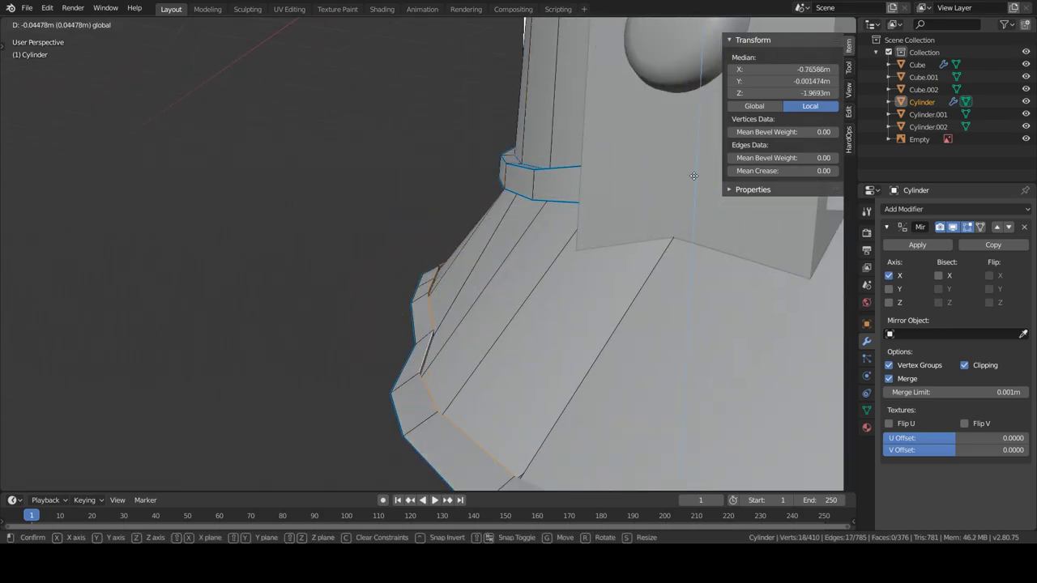
click(694, 175)
key(s)
scroll(672, 327, down, 5)
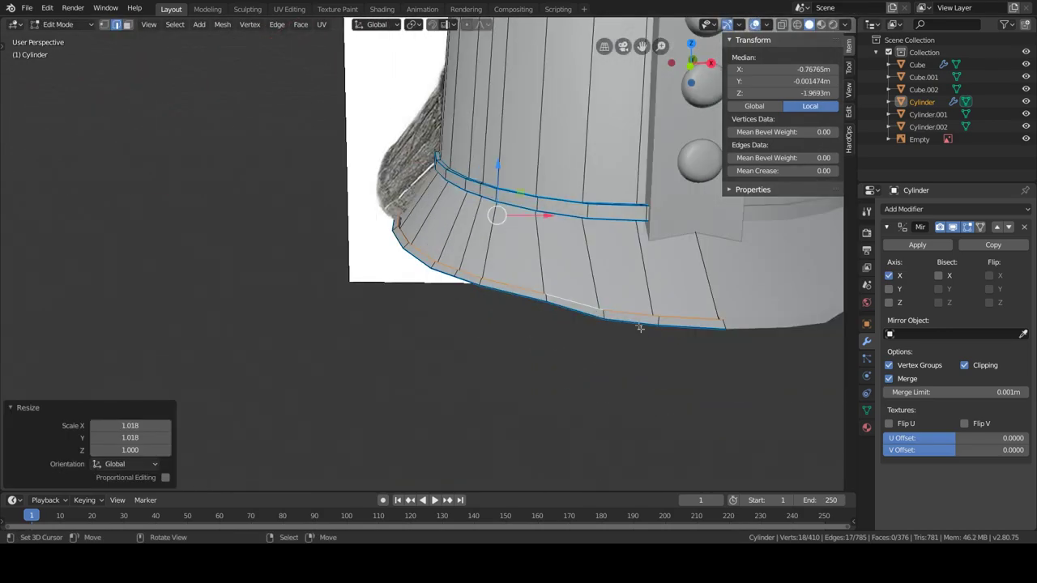
key(Tab)
Select the full edge path around the bottom of the brim
middle_drag(602, 324, 567, 416)
key(Tab)
click(551, 335)
alt+click(551, 336)
scroll(551, 335, up, 3)
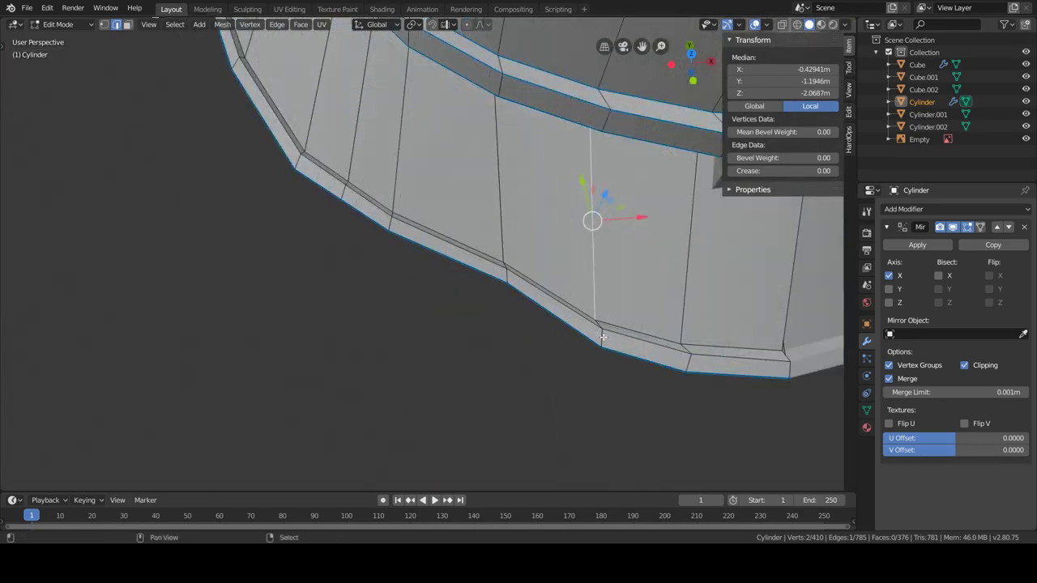
middle_drag(551, 336, 383, 191)
ctrl+click(566, 282)
ctrl+click(390, 242)
mouse_move(390, 242)
shift+middle_down()
mouse_move(308, 212)
mouse_move(290, 275)
mouse_move(180, 305)
mouse_move(394, 320)
shift+middle_up()
ctrl+click(289, 275)
ctrl+click(290, 243)
ctrl+click(394, 320)
ctrl+click(394, 122)
mouse_move(393, 122)
shift+middle_down()
mouse_move(407, 285)
mouse_move(398, 289)
mouse_move(416, 115)
mouse_move(568, 322)
mouse_move(473, 276)
mouse_move(462, 343)
shift+middle_up()
ctrl+click(407, 285)
ctrl+click(398, 290)
ctrl+click(414, 189)
ctrl+click(417, 115)
ctrl+click(417, 115)
Bevel the brim's bottom edge path and raise the bevelled edges along local Z
key(ctrl+b)
click(602, 321)
key(g)
key(z)
key(z)
click(472, 278)
Add another brim loop cut and extrude a strip of brim faces outward along normals
key(ctrl+r)
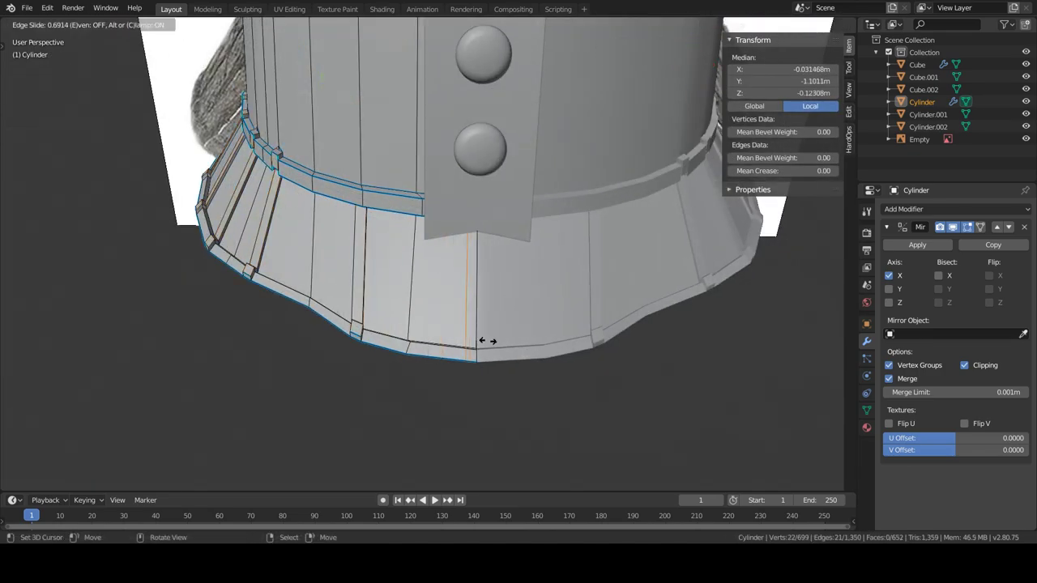
click(486, 341)
middle_drag(486, 342, 567, 348)
ctrl+click(567, 348)
key(e)
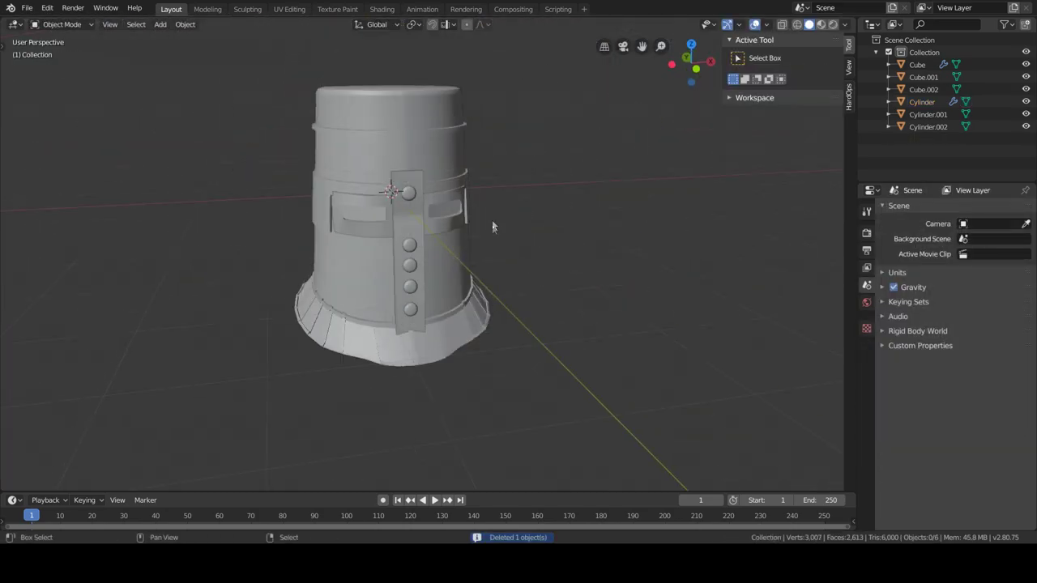
View the helmet in Material Preview in the Shading workspace, orbiting to low side angles
click(382, 9)
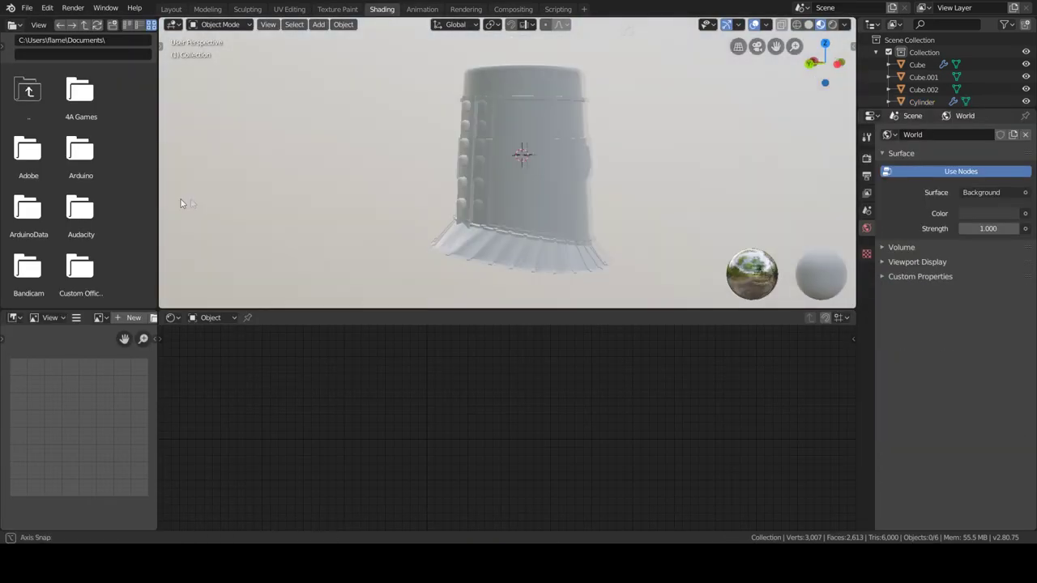
middle_drag(182, 204, 665, 197)
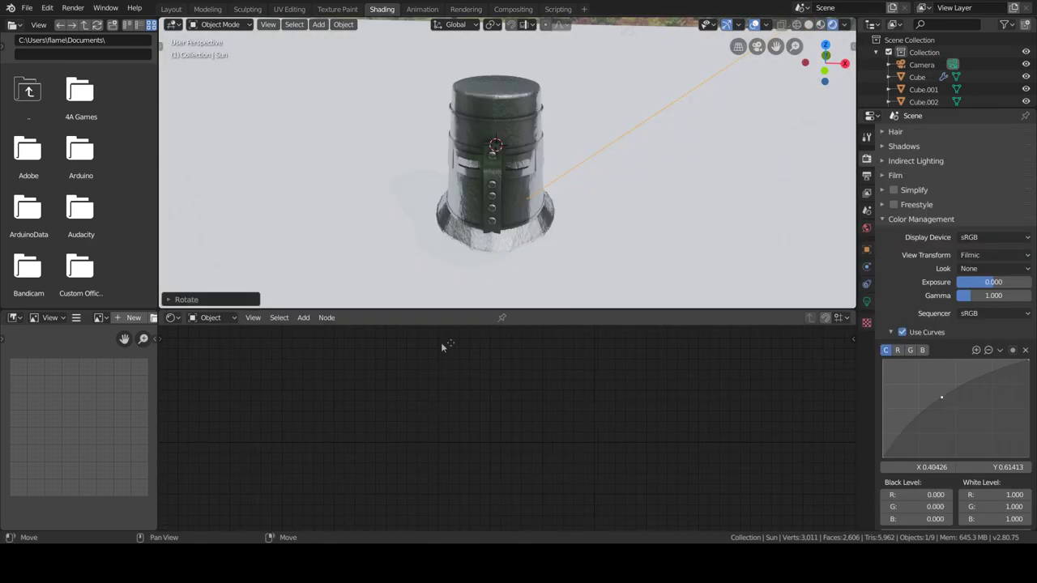
middle_drag(486, 245, 672, 246)
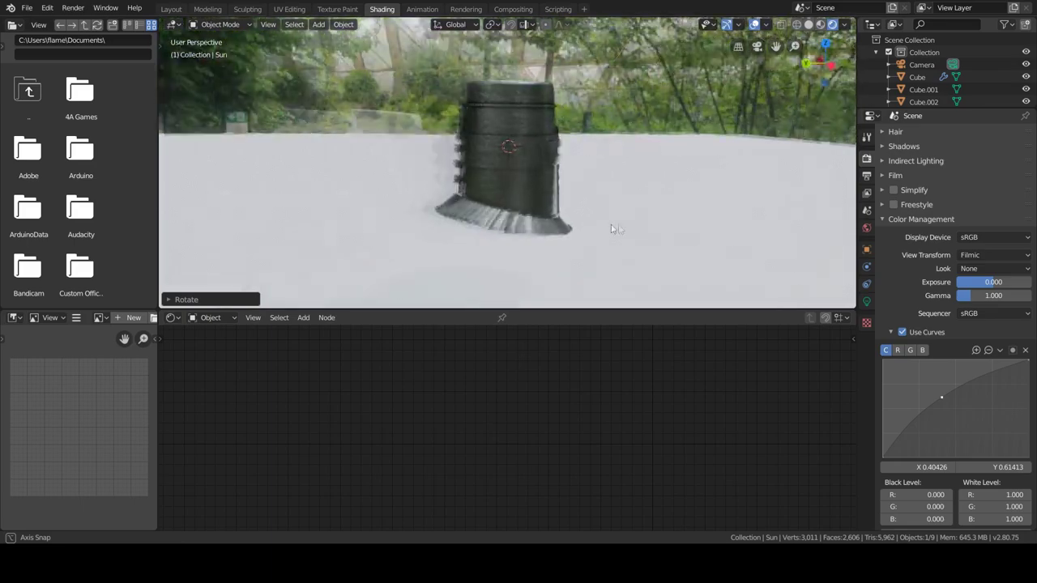
mouse_move(602, 268)
middle_down()
mouse_move(265, 235)
mouse_move(189, 273)
middle_up()
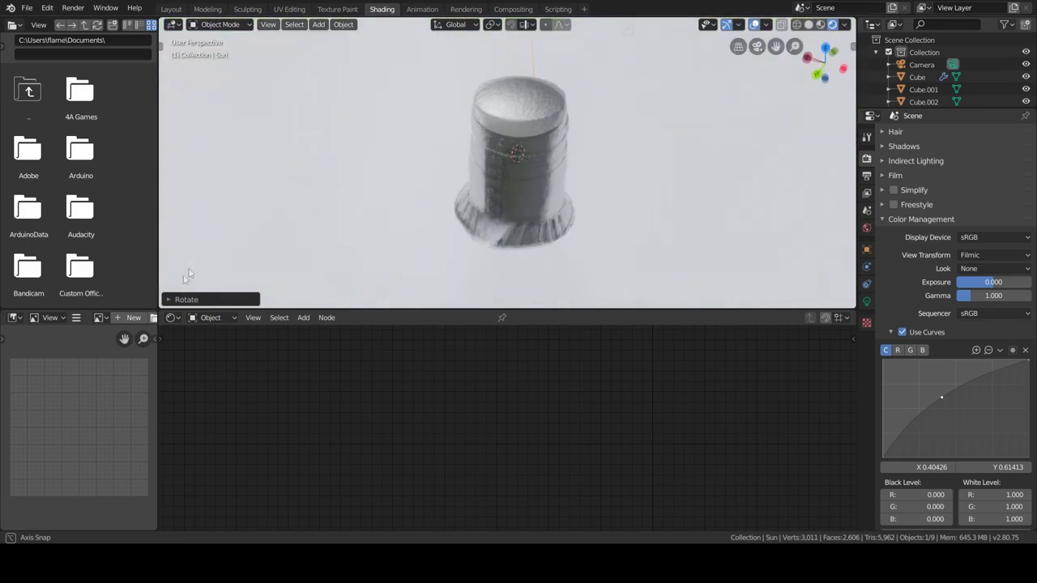
mouse_move(657, 86)
middle_down()
mouse_move(496, 173)
mouse_move(641, 217)
mouse_move(777, 231)
middle_up()
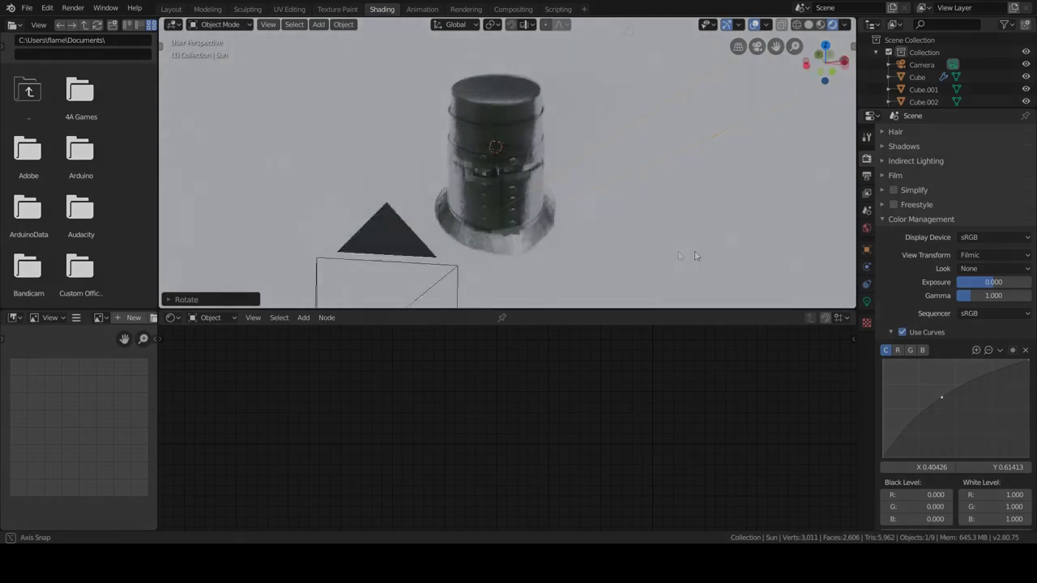